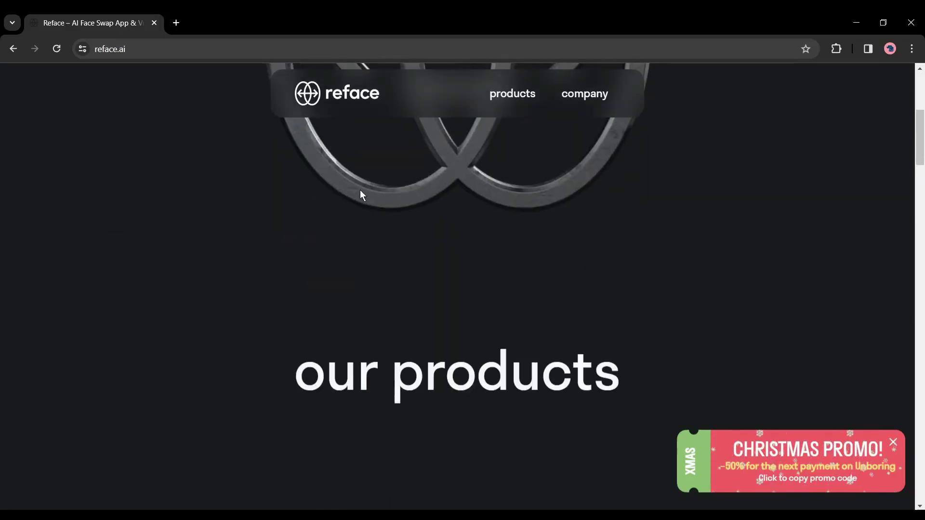
{"action": "scroll", "coordinate": [360, 195], "scroll_direction": "down", "scroll_amount": 5}
{"action": "scroll", "coordinate": [360, 196], "scroll_direction": "down", "scroll_amount": 2}
{"action": "scroll", "coordinate": [360, 189], "scroll_direction": "down", "scroll_amount": 1}
{"action": "scroll", "coordinate": [360, 189], "scroll_direction": "down", "scroll_amount": 3}
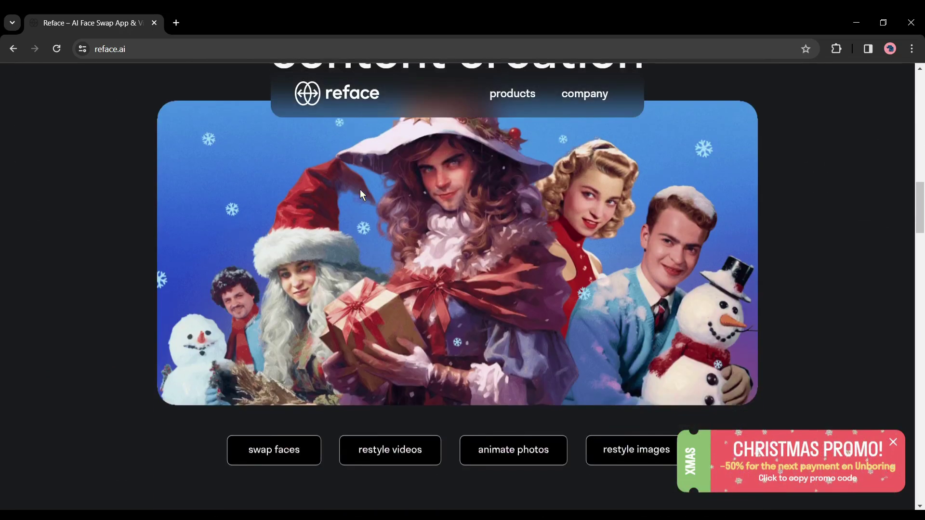
{"action": "scroll", "coordinate": [360, 190], "scroll_direction": "down", "scroll_amount": 4}
{"action": "scroll", "coordinate": [360, 195], "scroll_direction": "down", "scroll_amount": 1}
{"action": "scroll", "coordinate": [361, 195], "scroll_direction": "down", "scroll_amount": 2}
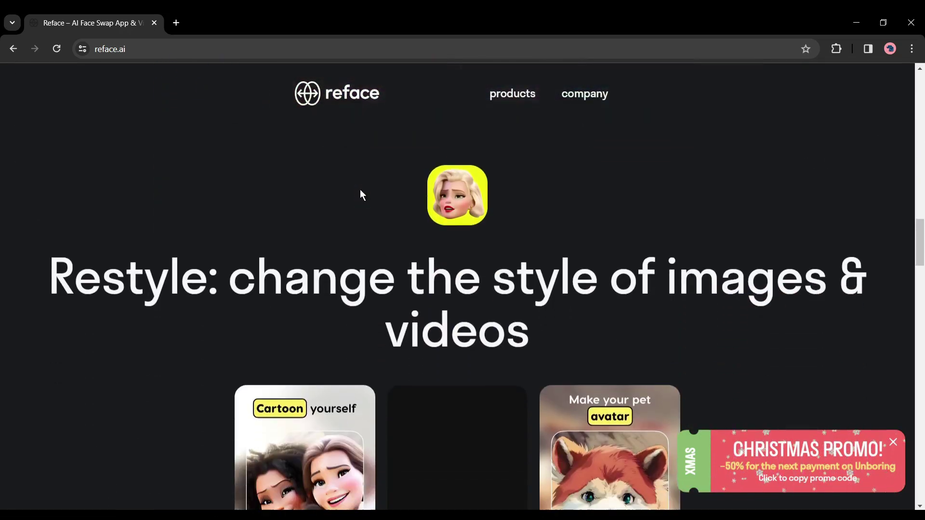
{"action": "scroll", "coordinate": [360, 195], "scroll_direction": "down", "scroll_amount": 2}
{"action": "scroll", "coordinate": [360, 195], "scroll_direction": "down", "scroll_amount": 2}
{"action": "scroll", "coordinate": [360, 189], "scroll_direction": "down", "scroll_amount": 3}
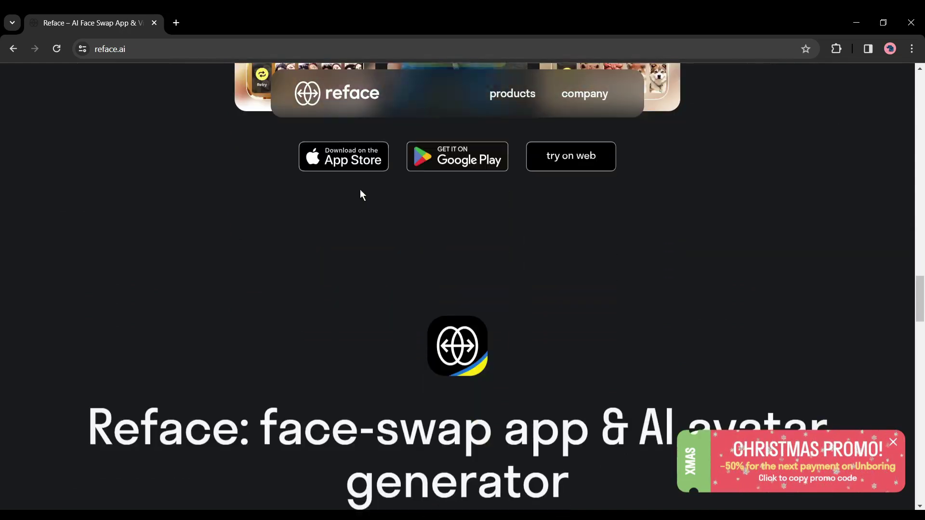
{"action": "scroll", "coordinate": [360, 189], "scroll_direction": "down", "scroll_amount": 3}
{"action": "scroll", "coordinate": [360, 190], "scroll_direction": "down", "scroll_amount": 1}
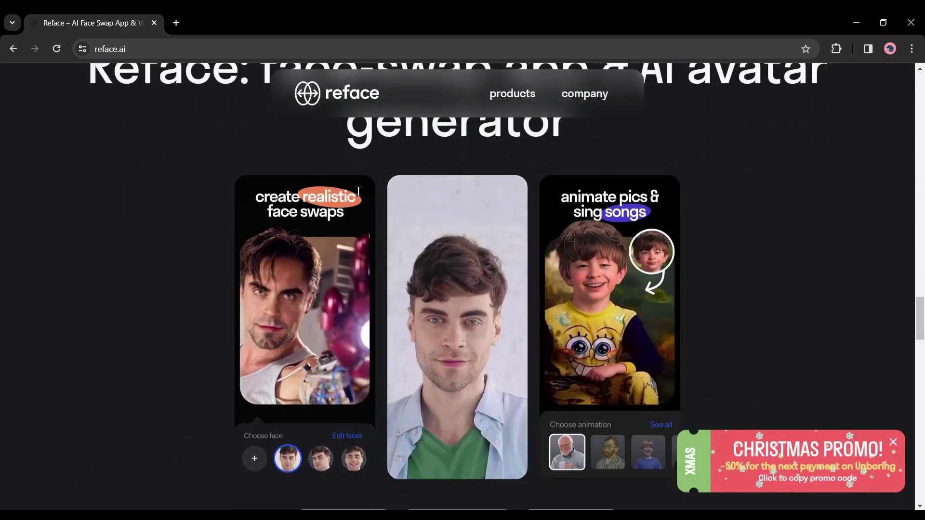
{"action": "scroll", "coordinate": [358, 199], "scroll_direction": "up", "scroll_amount": 4}
{"action": "scroll", "coordinate": [355, 208], "scroll_direction": "up", "scroll_amount": 1}
{"action": "scroll", "coordinate": [355, 209], "scroll_direction": "up", "scroll_amount": 3}
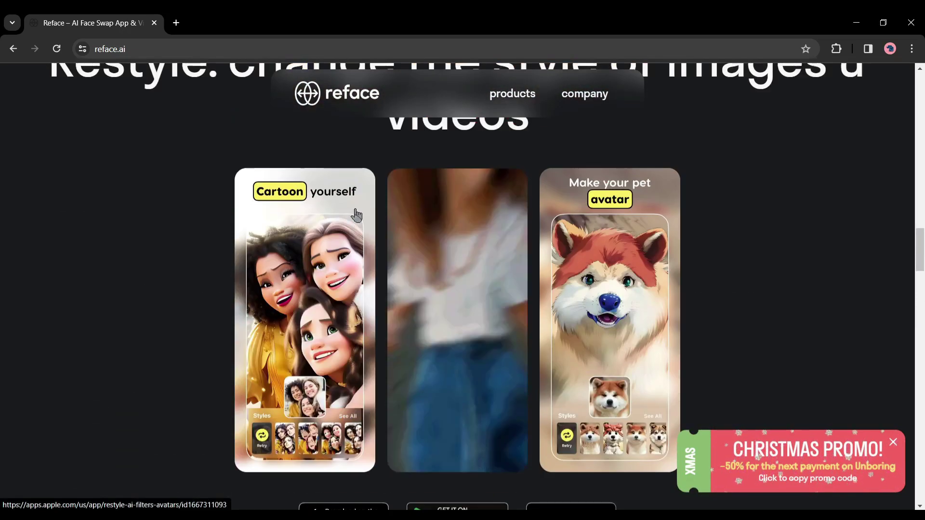
{"action": "scroll", "coordinate": [355, 210], "scroll_direction": "up", "scroll_amount": 3}
{"action": "scroll", "coordinate": [355, 211], "scroll_direction": "up", "scroll_amount": 2}
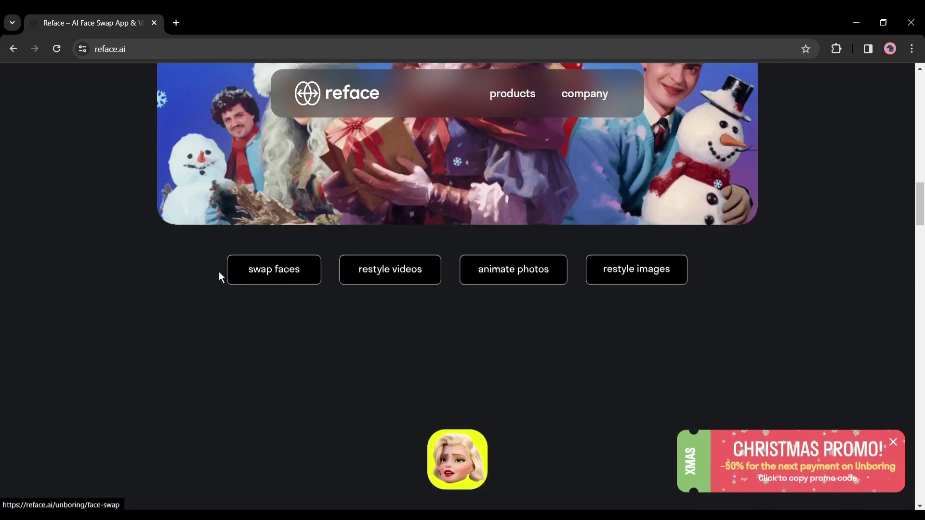
Open Unboring's 'swap faces' page from the reface.ai homepage in a new tab.
{"action": "left_click", "coordinate": [268, 273]}
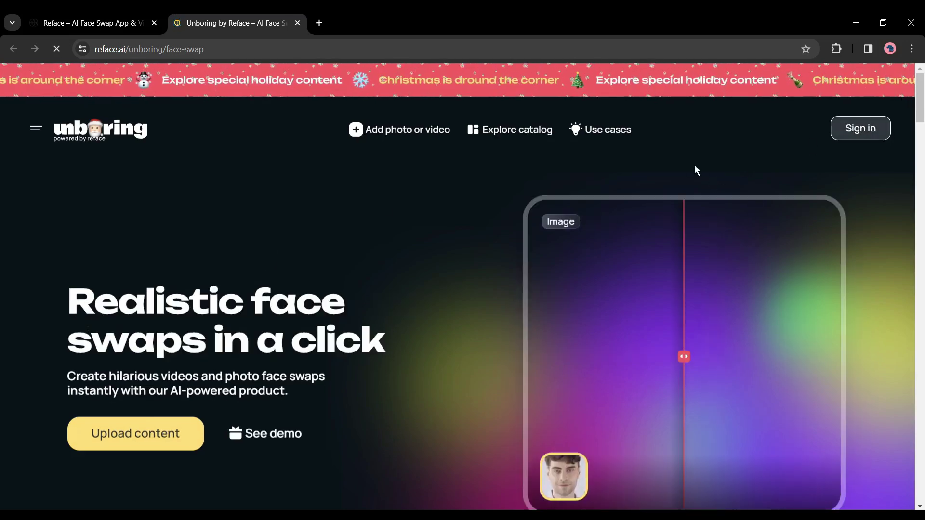
Sign in to Unboring and upload the woman's meadow video.
{"action": "left_click", "coordinate": [858, 134]}
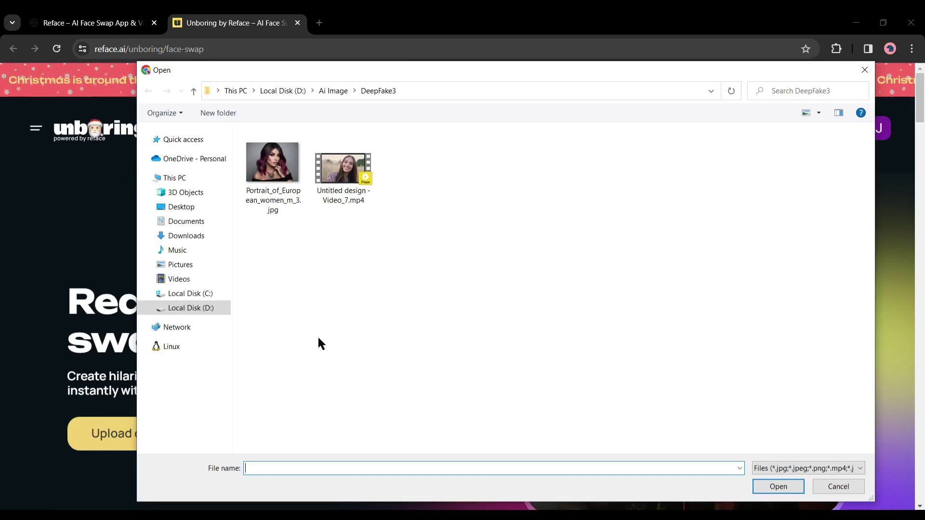
{"action": "left_click", "coordinate": [347, 193]}
{"action": "double_click", "coordinate": [348, 190]}
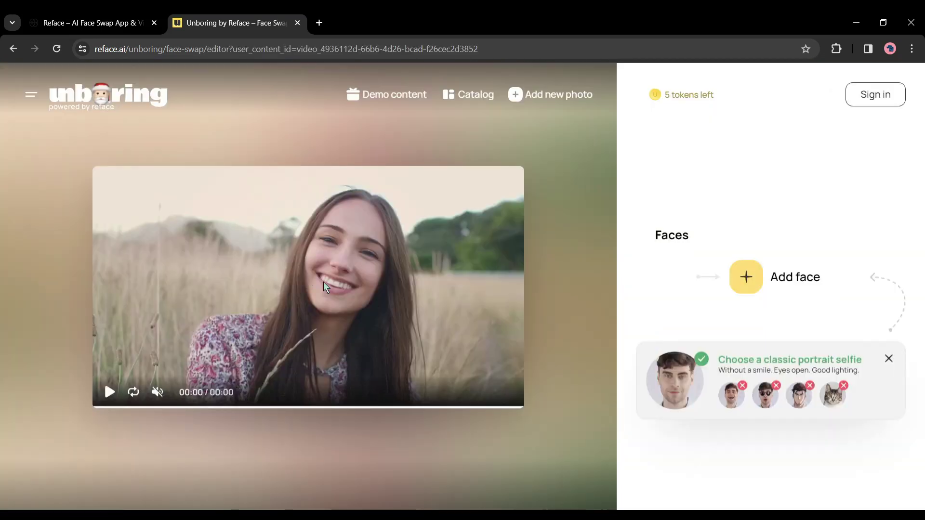
Add the dark-haired portrait as the replacement face and start the swap.
{"action": "left_click", "coordinate": [762, 289]}
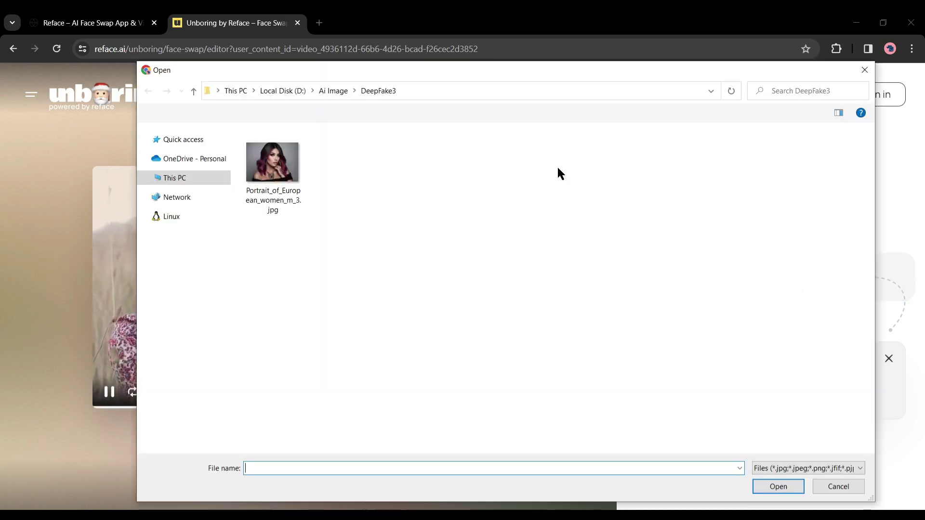
{"action": "double_click", "coordinate": [278, 165]}
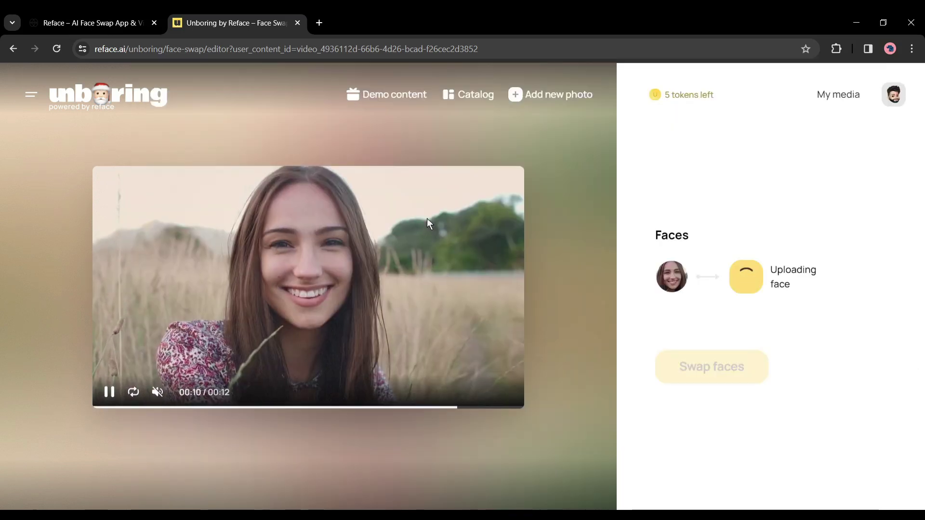
{"action": "left_click", "coordinate": [752, 370]}
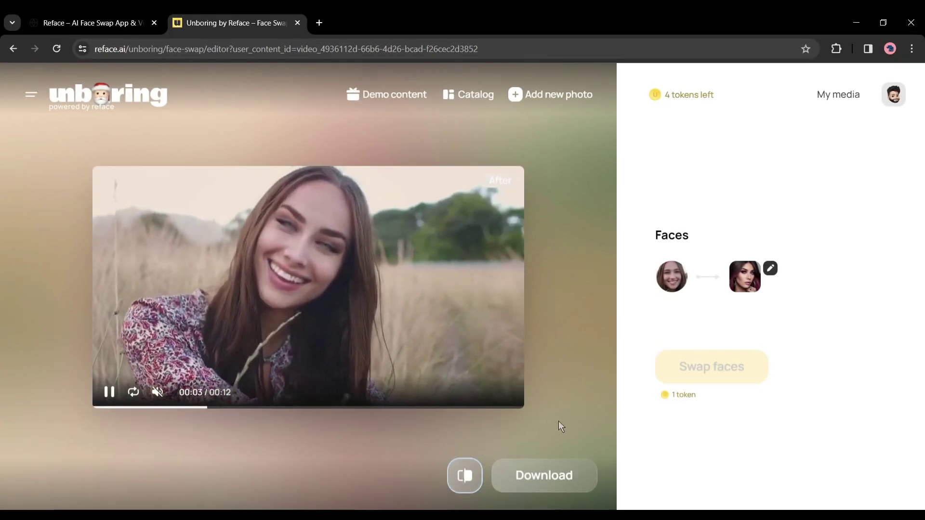
Download the finished face-swapped video after previewing the After result.
{"action": "left_click", "coordinate": [552, 479]}
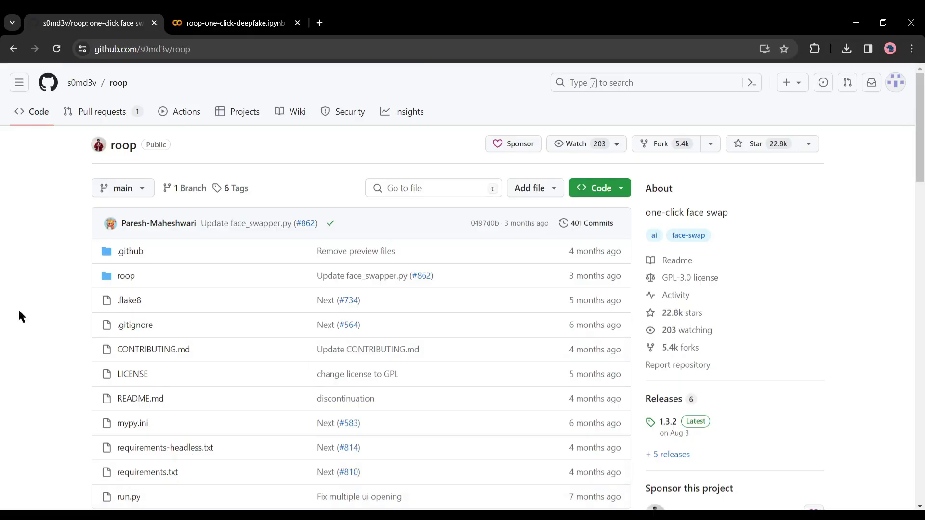
{"action": "scroll", "coordinate": [211, 276], "scroll_direction": "down", "scroll_amount": 1}
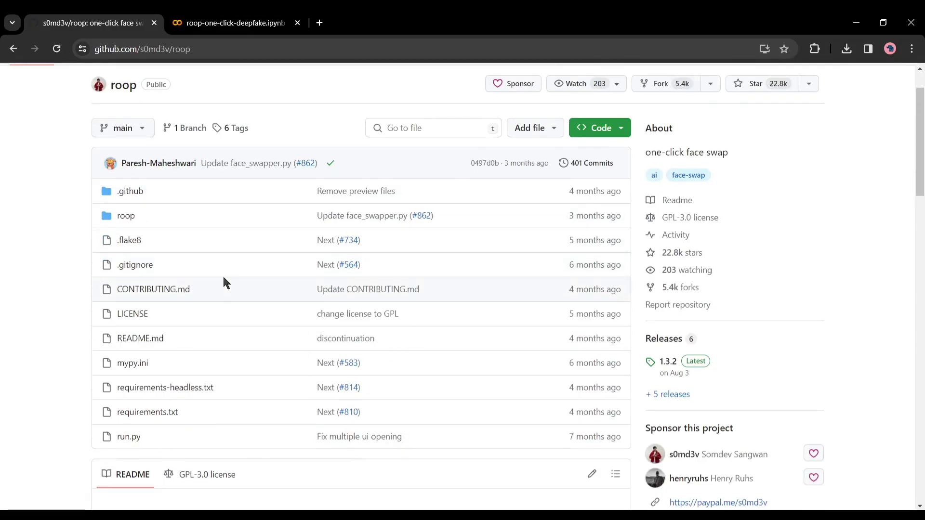
{"action": "scroll", "coordinate": [223, 283], "scroll_direction": "down", "scroll_amount": 3}
{"action": "scroll", "coordinate": [227, 279], "scroll_direction": "down", "scroll_amount": 3}
{"action": "scroll", "coordinate": [239, 271], "scroll_direction": "down", "scroll_amount": 3}
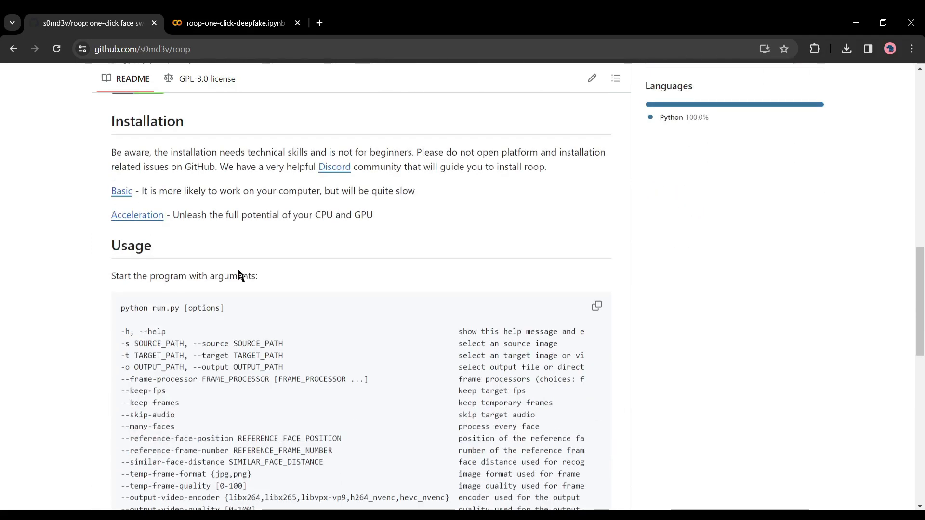
{"action": "scroll", "coordinate": [304, 253], "scroll_direction": "down", "scroll_amount": 1}
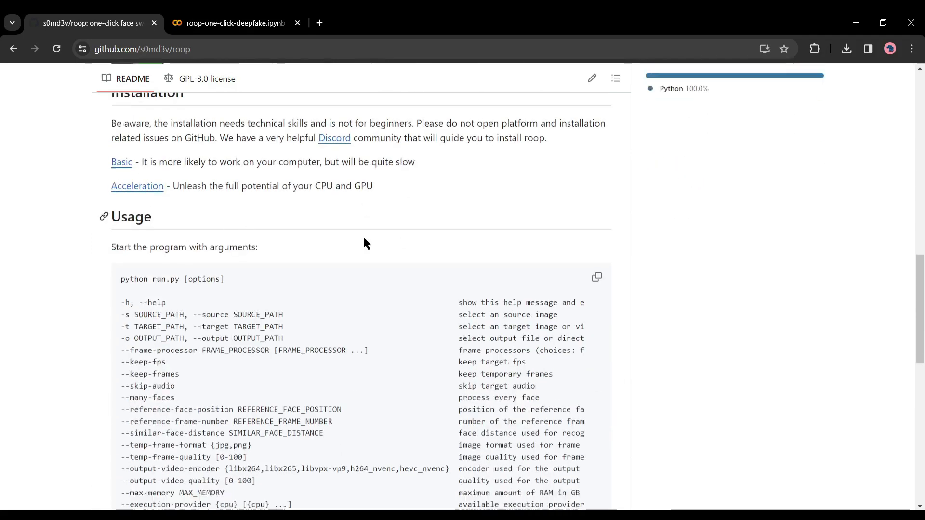
{"action": "scroll", "coordinate": [364, 243], "scroll_direction": "down", "scroll_amount": 5}
{"action": "scroll", "coordinate": [364, 242], "scroll_direction": "down", "scroll_amount": 2}
{"action": "scroll", "coordinate": [366, 242], "scroll_direction": "down", "scroll_amount": 2}
{"action": "scroll", "coordinate": [364, 242], "scroll_direction": "down", "scroll_amount": 1}
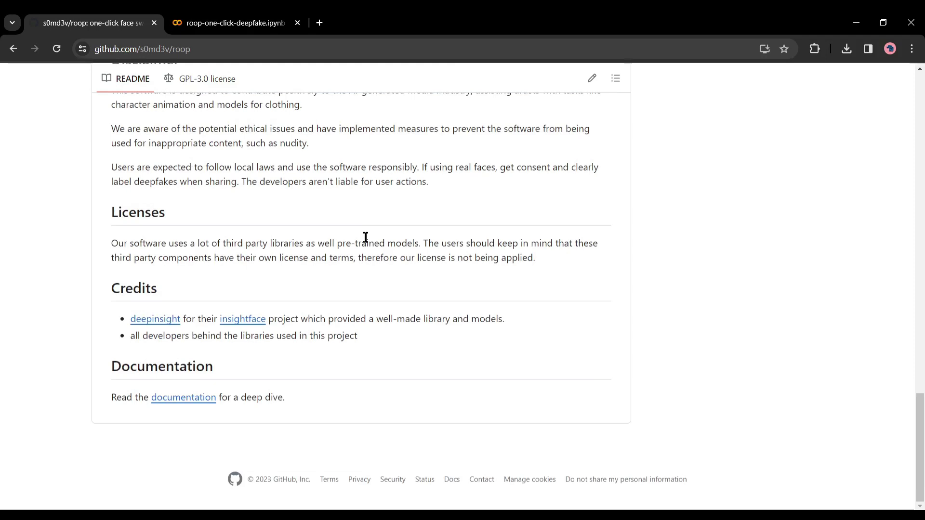
{"action": "scroll", "coordinate": [297, 237], "scroll_direction": "up", "scroll_amount": 5}
{"action": "scroll", "coordinate": [297, 237], "scroll_direction": "up", "scroll_amount": 5}
{"action": "scroll", "coordinate": [297, 237], "scroll_direction": "up", "scroll_amount": 5}
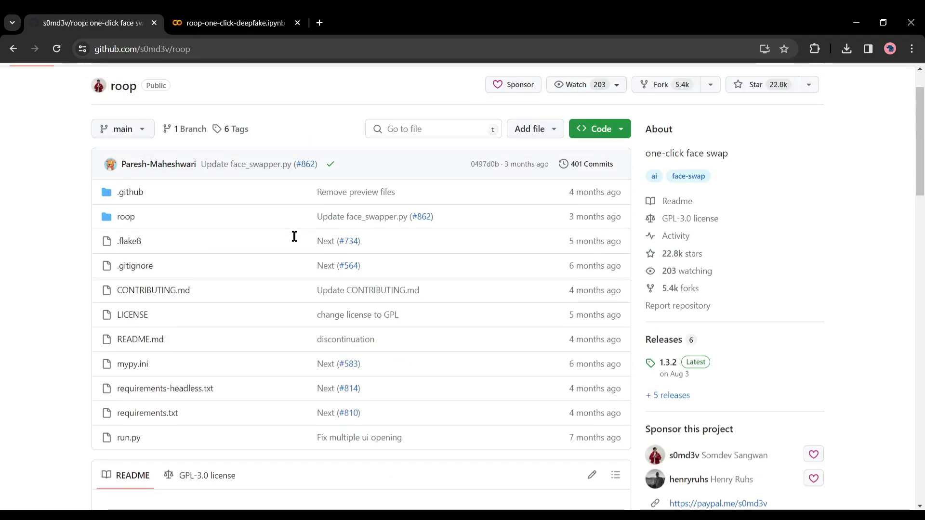
{"action": "scroll", "coordinate": [294, 236], "scroll_direction": "up", "scroll_amount": 1}
Switch to the roop-one-click-deepfake.ipynb notebook tab after reading the roop README.
{"action": "left_click", "coordinate": [215, 14]}
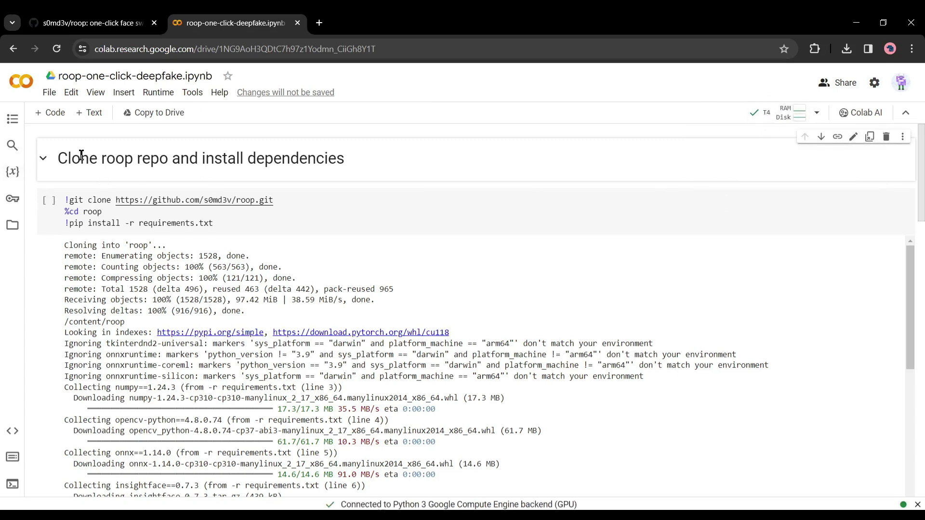
Run the 'Clone roop repo and install dependencies' cell, accepting the Run anyway warning.
{"action": "left_click", "coordinate": [50, 202]}
{"action": "left_click", "coordinate": [626, 349]}
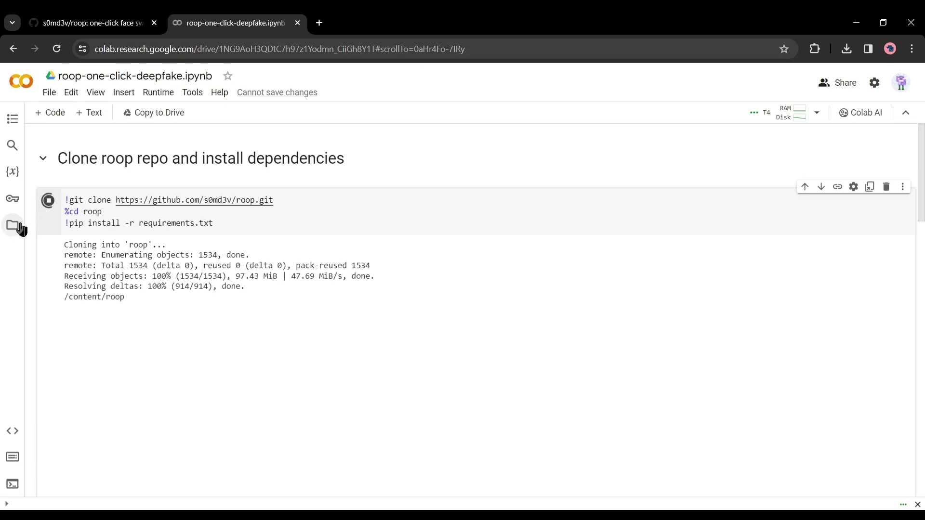
Start a session-files upload and rename the woman's video to Video.mp4.
{"action": "left_click", "coordinate": [13, 225]}
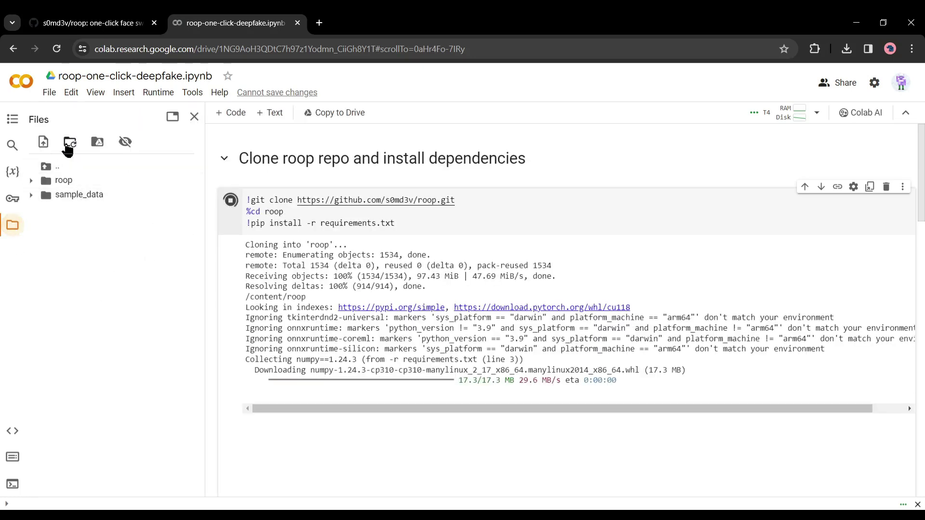
{"action": "left_click", "coordinate": [45, 143]}
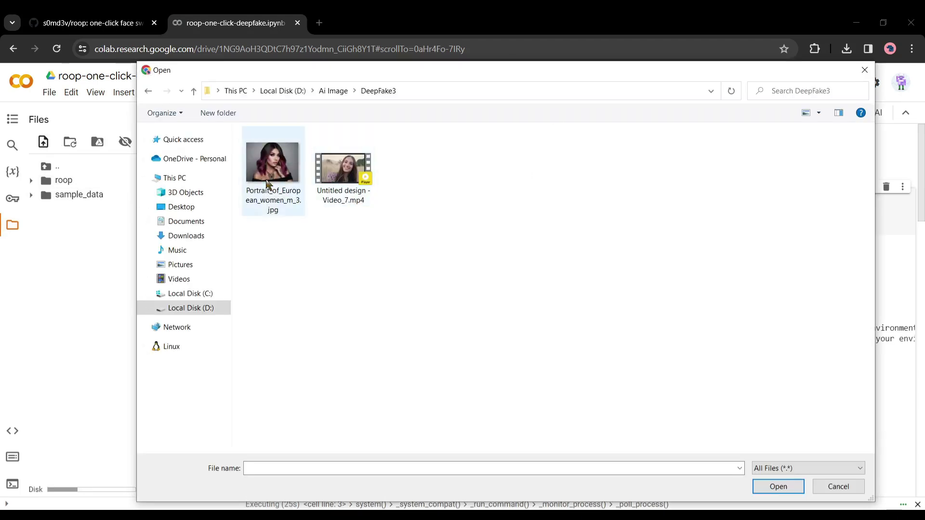
{"action": "left_click", "coordinate": [339, 178]}
{"action": "right_click", "coordinate": [339, 176]}
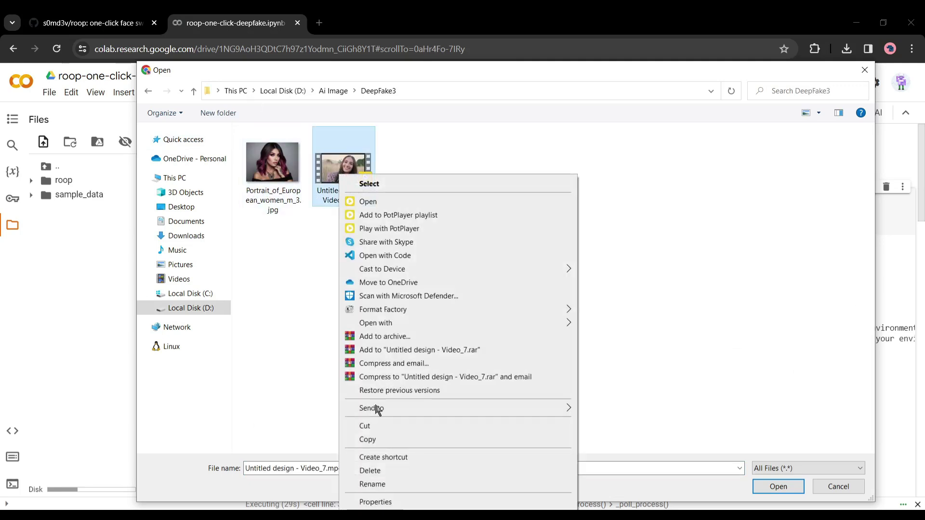
{"action": "left_click", "coordinate": [384, 484]}
{"action": "left_click", "coordinate": [283, 193]}
Rename the portrait to Image.jpg, then upload both files to the session.
{"action": "right_click", "coordinate": [283, 193]}
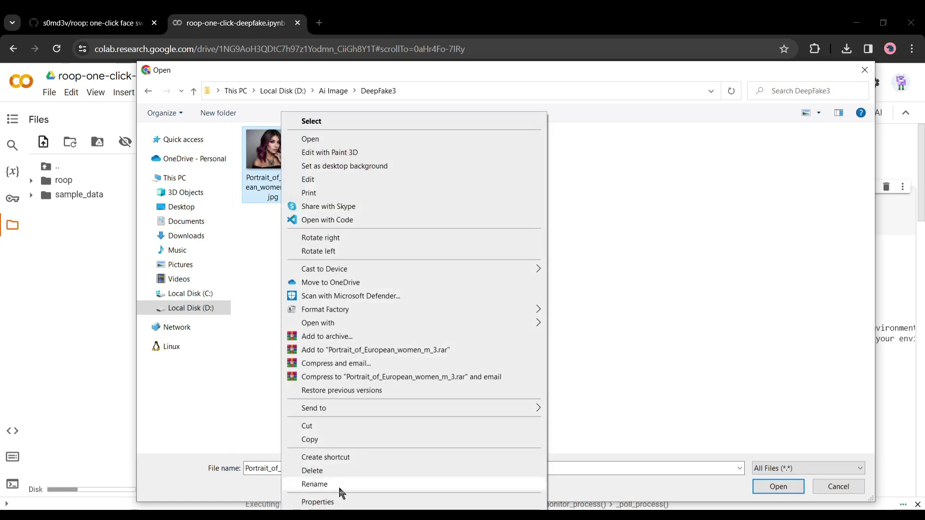
{"action": "left_click", "coordinate": [340, 483]}
{"action": "key", "text": "BackSpace"}
{"action": "type", "text": "Image"}
{"action": "left_click_drag", "start_coordinate": [269, 221], "coordinate": [384, 154]}
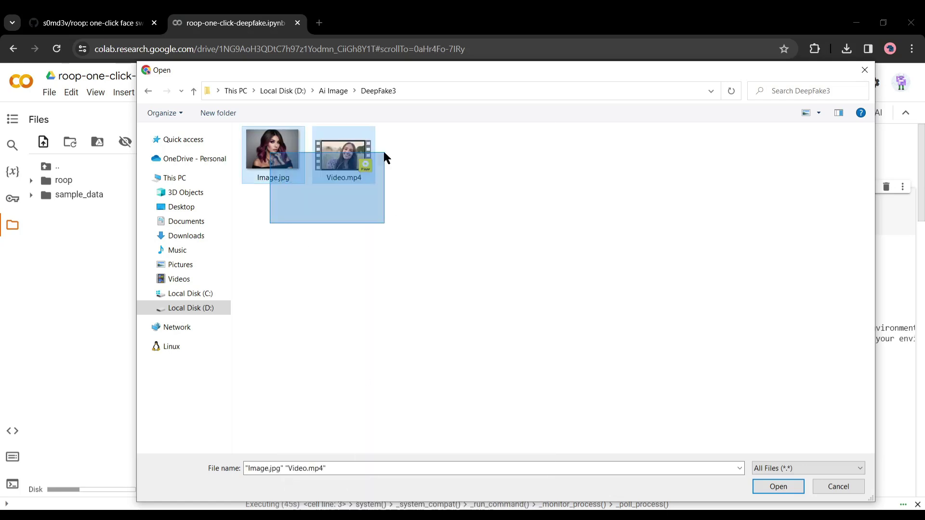
{"action": "key", "text": "Return"}
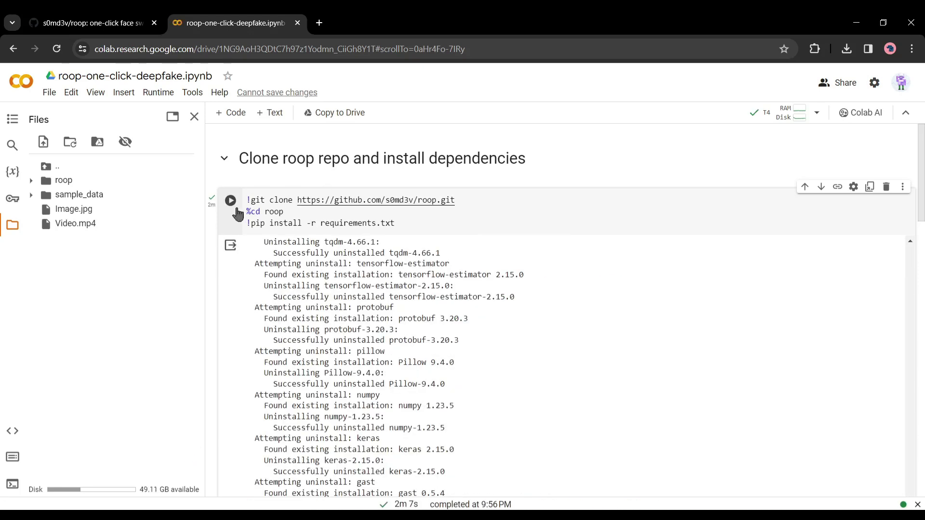
{"action": "scroll", "coordinate": [231, 235], "scroll_direction": "down", "scroll_amount": 5}
{"action": "scroll", "coordinate": [231, 235], "scroll_direction": "down", "scroll_amount": 5}
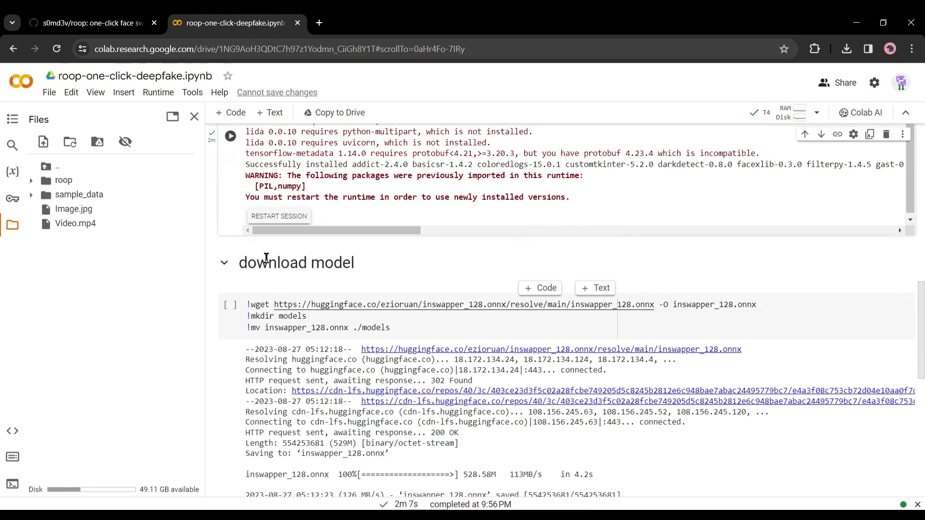
Rerun the model download cell and set the Deepfake target to /content/Video.mp4.
{"action": "left_click", "coordinate": [230, 307]}
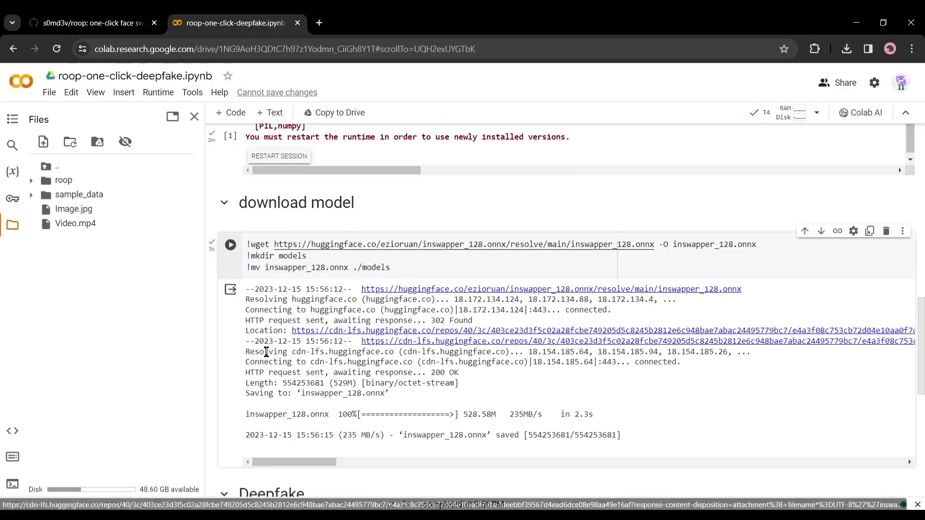
{"action": "scroll", "coordinate": [265, 353], "scroll_direction": "down", "scroll_amount": 1}
{"action": "scroll", "coordinate": [266, 357], "scroll_direction": "down", "scroll_amount": 1}
{"action": "scroll", "coordinate": [265, 356], "scroll_direction": "down", "scroll_amount": 1}
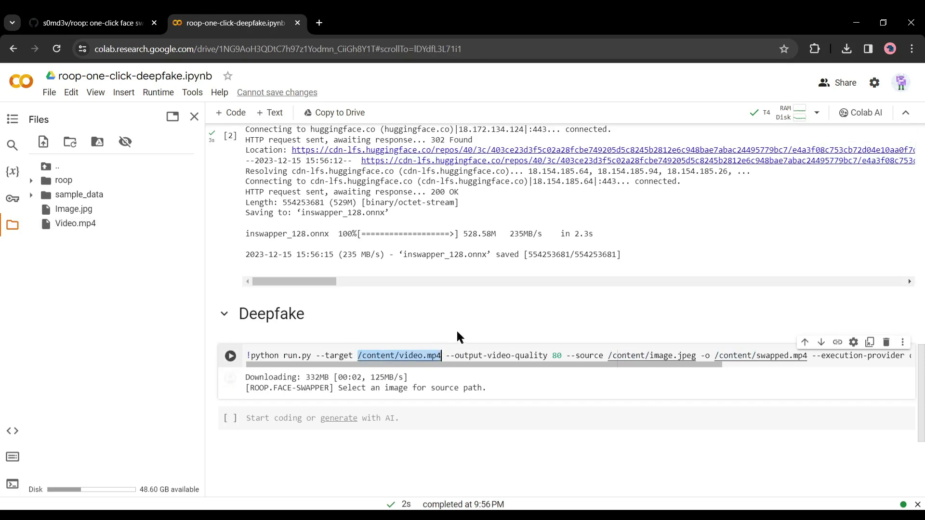
{"action": "type", "text": "/content/Video.mp4"}
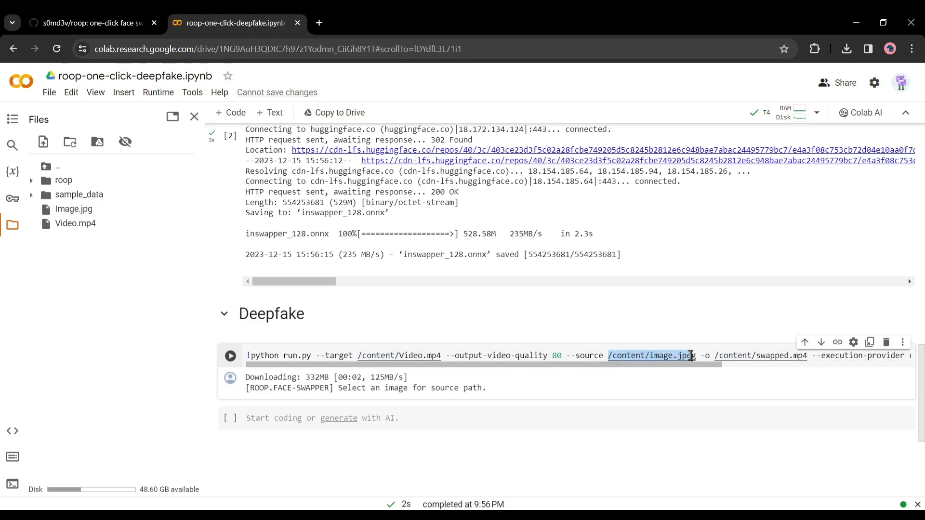
Run the Deepfake cell, then download the resulting swapped.mp4 from Files.
{"action": "left_click", "coordinate": [229, 356]}
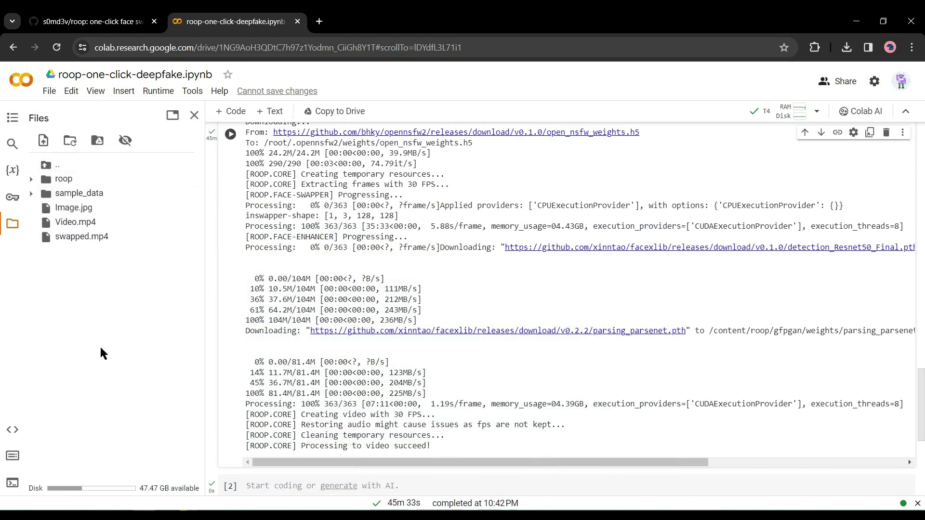
{"action": "mouse_move", "coordinate": [81, 236]}
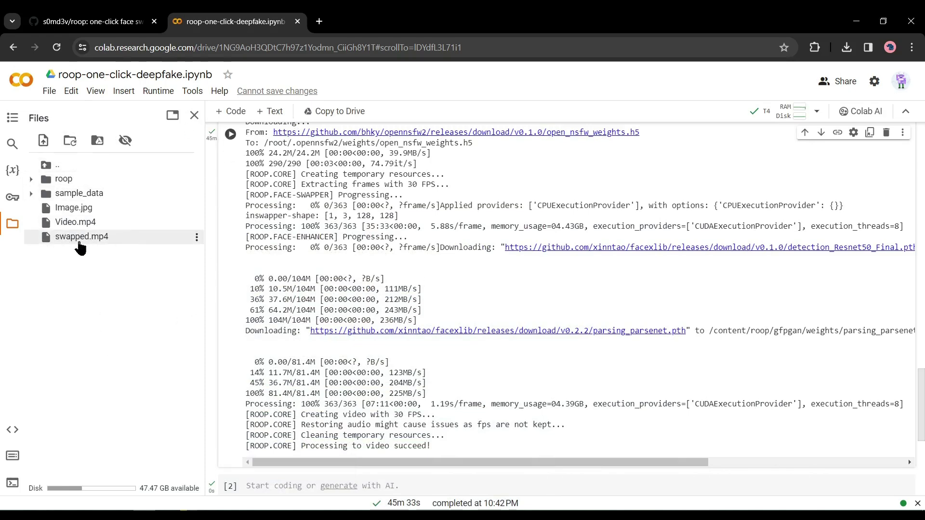
{"action": "left_click", "coordinate": [196, 237]}
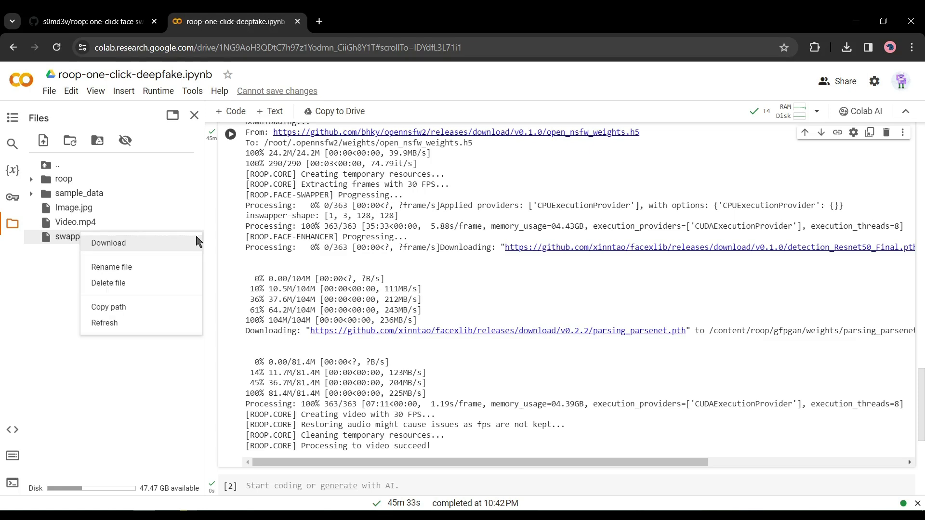
{"action": "left_click", "coordinate": [149, 245]}
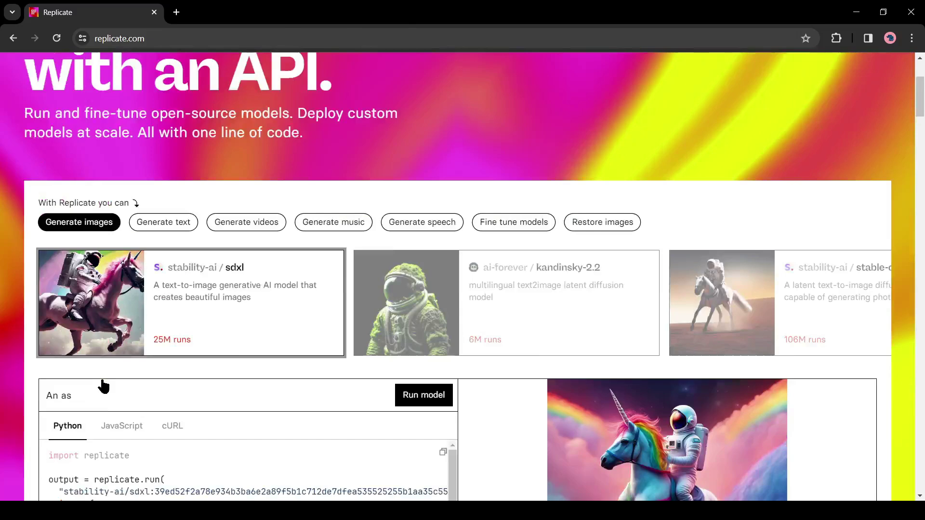
{"action": "scroll", "coordinate": [645, 386], "scroll_direction": "down", "scroll_amount": 4}
{"action": "scroll", "coordinate": [645, 384], "scroll_direction": "up", "scroll_amount": 6}
Browse Replicate's Explore page, then sign in with GitHub and authorize Replicate.
{"action": "left_click", "coordinate": [576, 83]}
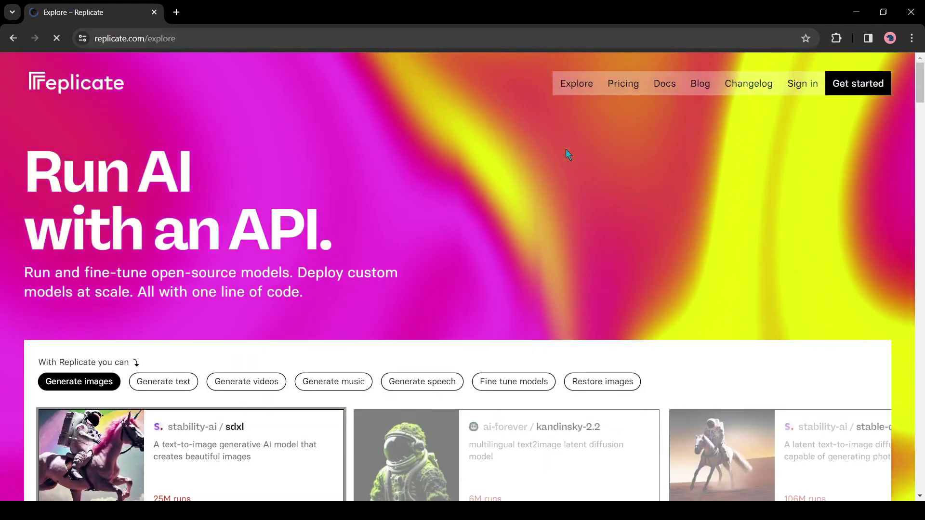
{"action": "scroll", "coordinate": [42, 194], "scroll_direction": "down", "scroll_amount": 5}
{"action": "scroll", "coordinate": [42, 194], "scroll_direction": "down", "scroll_amount": 5}
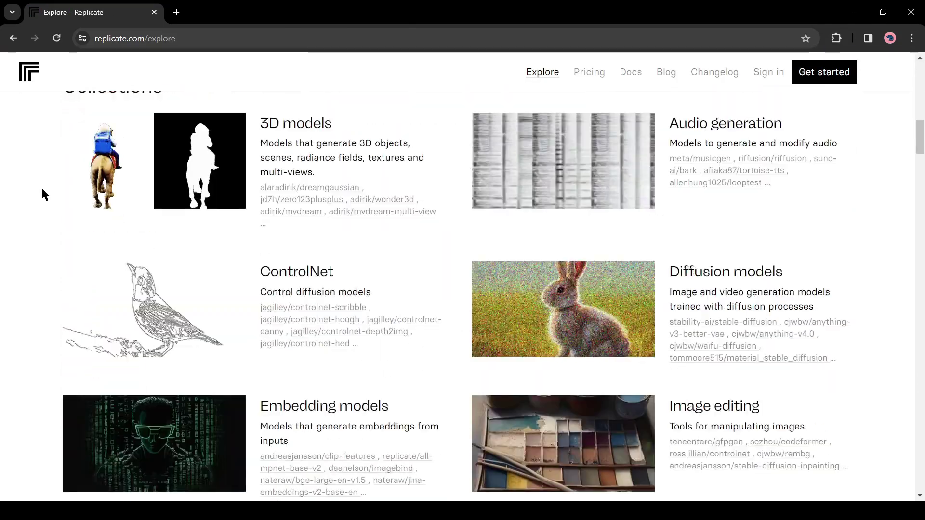
{"action": "scroll", "coordinate": [42, 194], "scroll_direction": "down", "scroll_amount": 2}
{"action": "scroll", "coordinate": [42, 194], "scroll_direction": "down", "scroll_amount": 3}
{"action": "scroll", "coordinate": [43, 194], "scroll_direction": "down", "scroll_amount": 5}
{"action": "scroll", "coordinate": [42, 194], "scroll_direction": "down", "scroll_amount": 5}
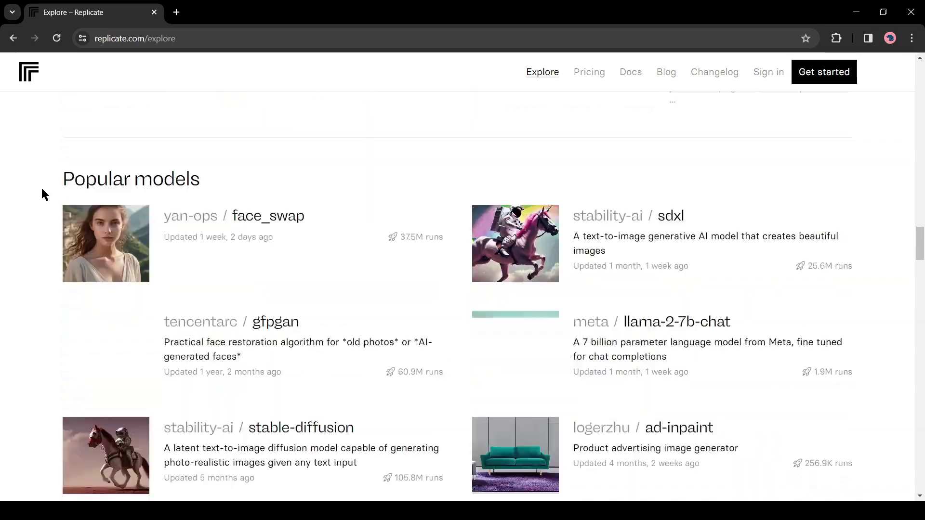
{"action": "scroll", "coordinate": [41, 194], "scroll_direction": "down", "scroll_amount": 3}
{"action": "scroll", "coordinate": [49, 225], "scroll_direction": "down", "scroll_amount": 2}
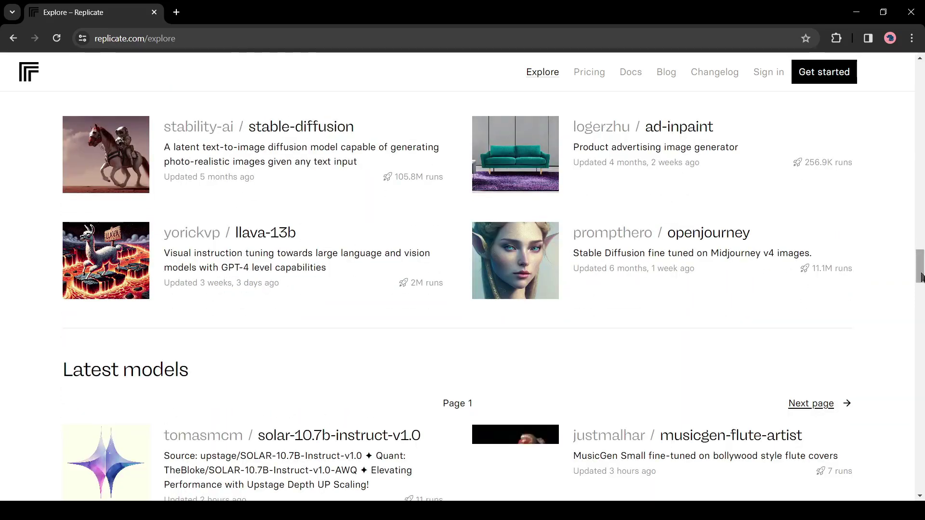
{"action": "scroll", "coordinate": [912, 279], "scroll_direction": "up", "scroll_amount": 10}
{"action": "scroll", "coordinate": [912, 279], "scroll_direction": "up", "scroll_amount": 10}
{"action": "scroll", "coordinate": [912, 279], "scroll_direction": "up", "scroll_amount": 10}
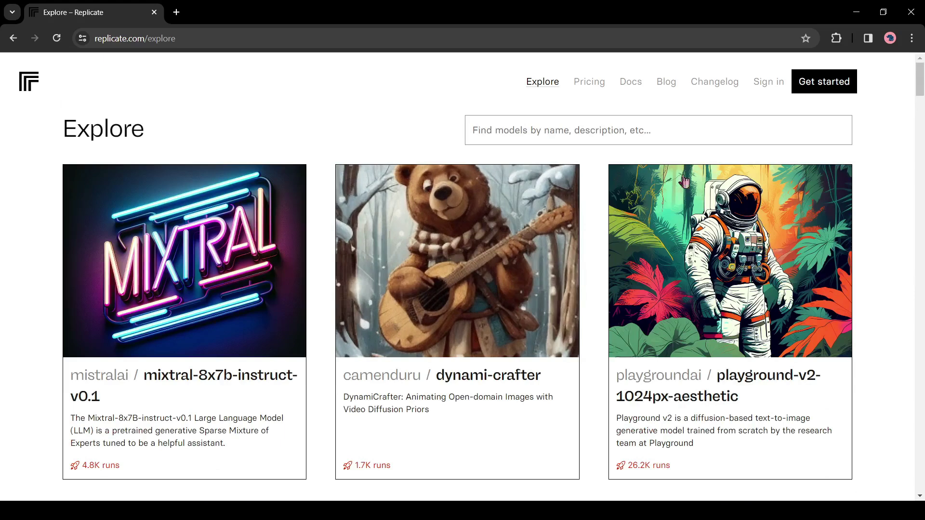
{"action": "left_click", "coordinate": [771, 83]}
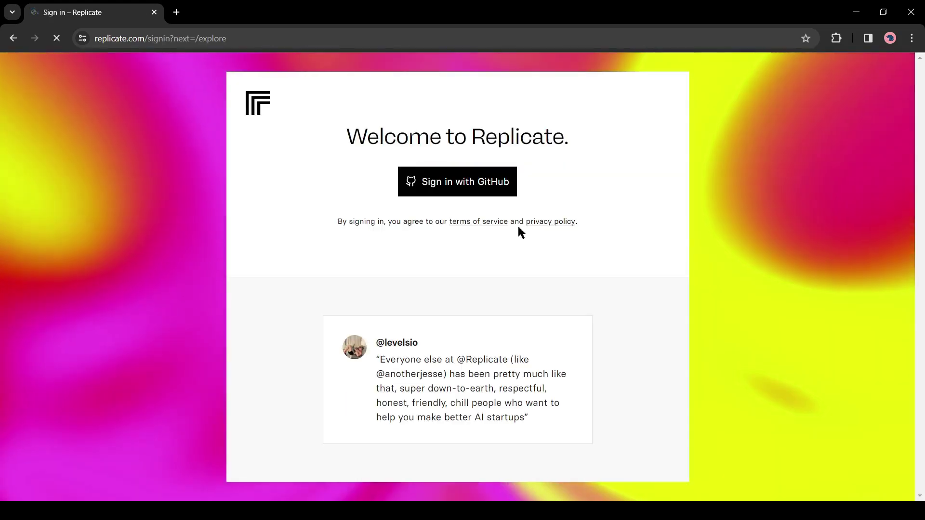
{"action": "left_click", "coordinate": [452, 183]}
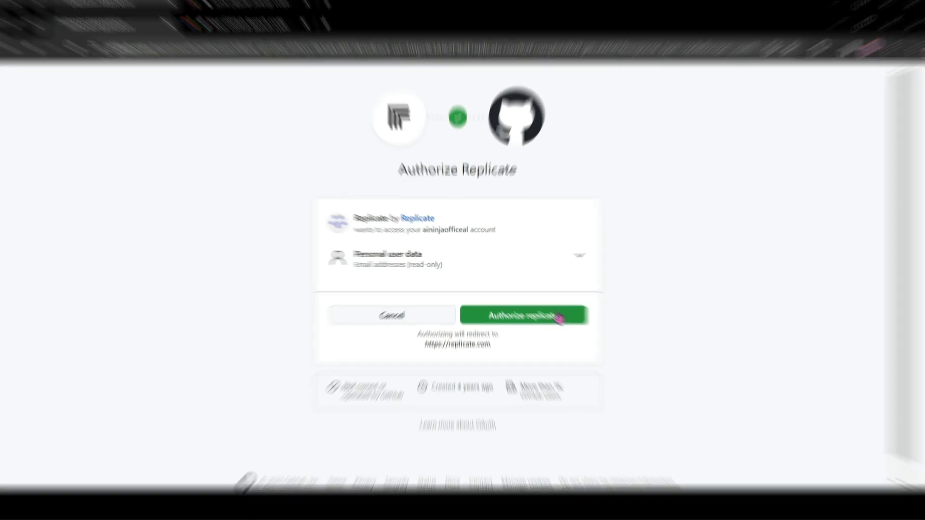
{"action": "left_click", "coordinate": [556, 323]}
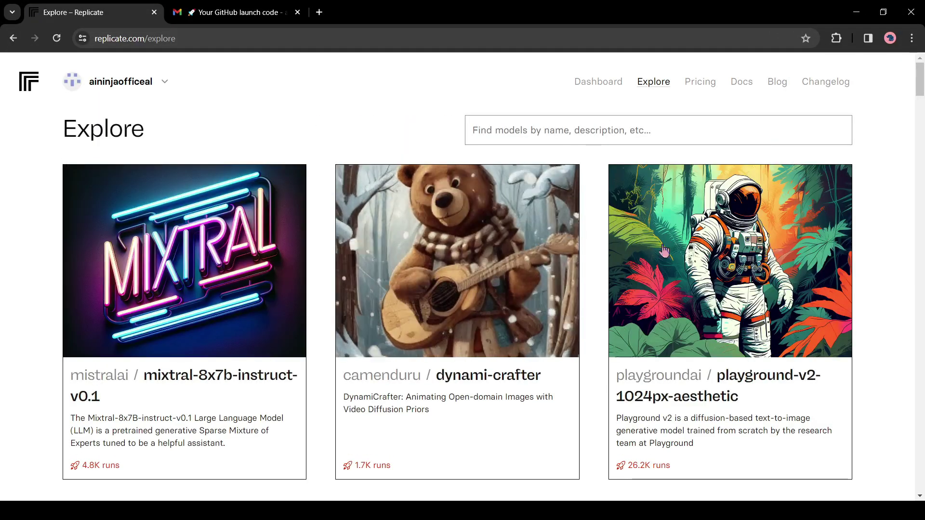
Search Explore for 'Faceswap' to reach the philz1337/faceswap-video model.
{"action": "left_click", "coordinate": [575, 131]}
{"action": "type", "text": "F"}
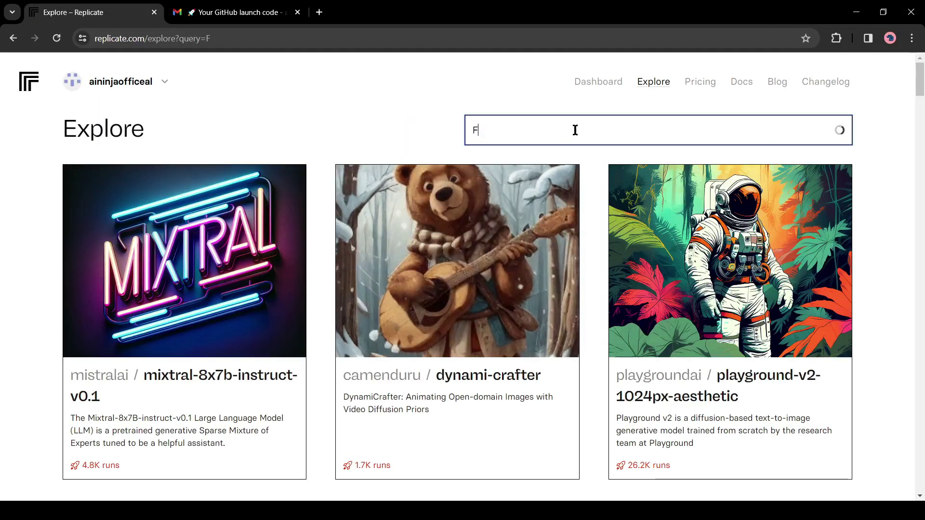
{"action": "type", "text": "aceswap"}
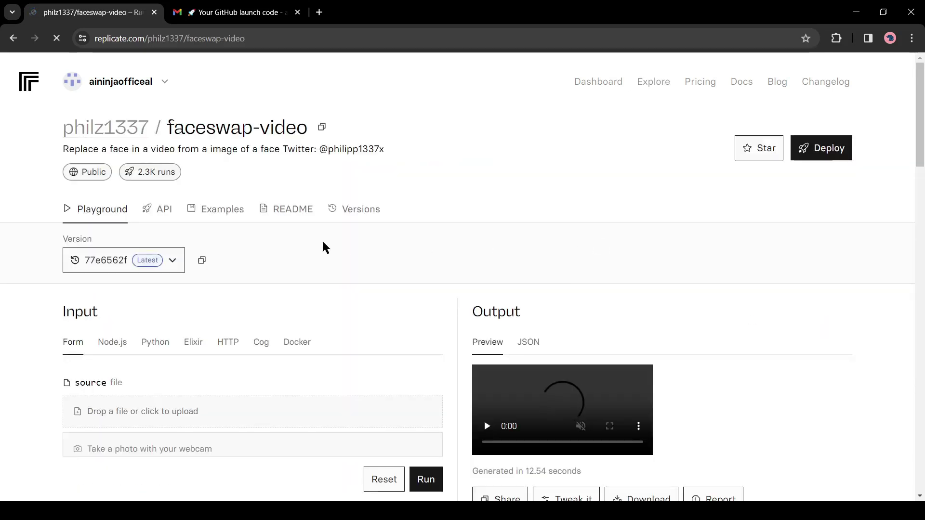
{"action": "scroll", "coordinate": [323, 247], "scroll_direction": "down", "scroll_amount": 1}
{"action": "scroll", "coordinate": [323, 248], "scroll_direction": "down", "scroll_amount": 3}
{"action": "scroll", "coordinate": [324, 247], "scroll_direction": "down", "scroll_amount": 4}
{"action": "scroll", "coordinate": [323, 247], "scroll_direction": "down", "scroll_amount": 5}
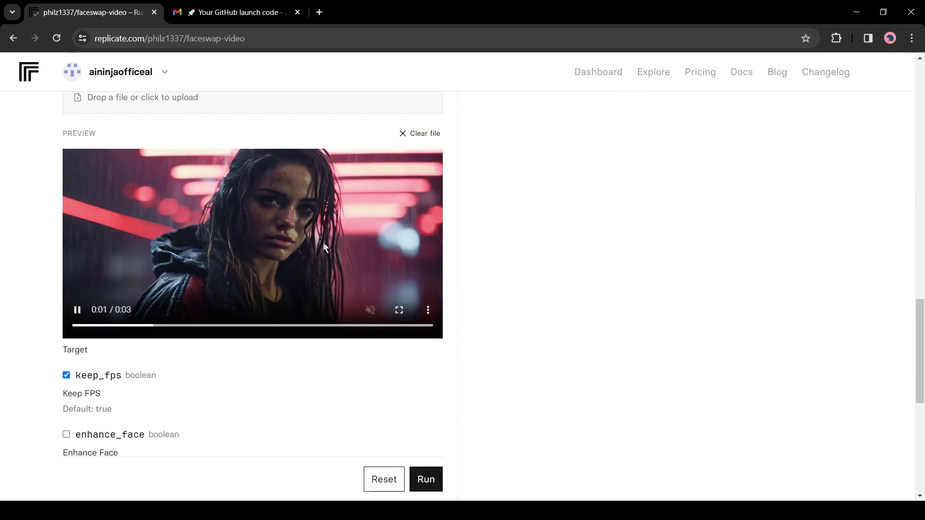
{"action": "scroll", "coordinate": [307, 245], "scroll_direction": "up", "scroll_amount": 2}
{"action": "scroll", "coordinate": [264, 244], "scroll_direction": "down", "scroll_amount": 3}
{"action": "scroll", "coordinate": [258, 244], "scroll_direction": "down", "scroll_amount": 1}
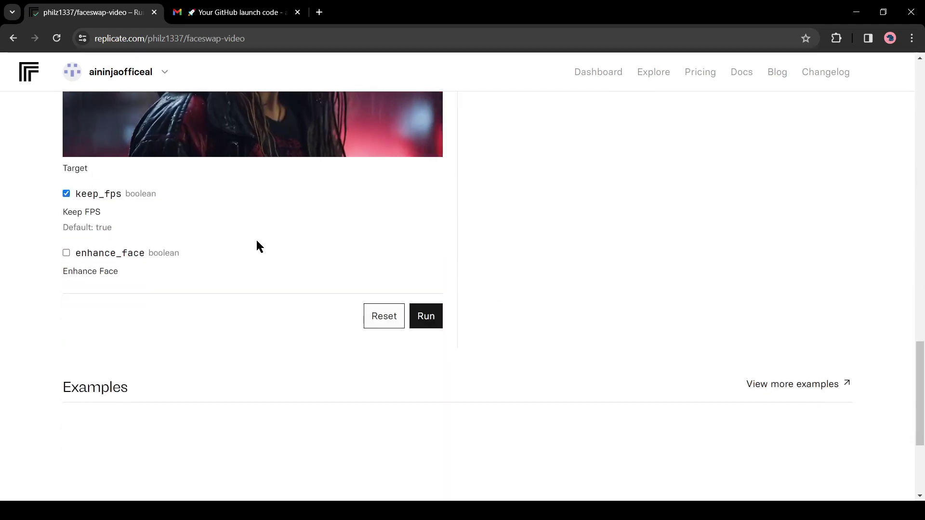
{"action": "scroll", "coordinate": [256, 246], "scroll_direction": "up", "scroll_amount": 2}
{"action": "scroll", "coordinate": [291, 311], "scroll_direction": "up", "scroll_amount": 8}
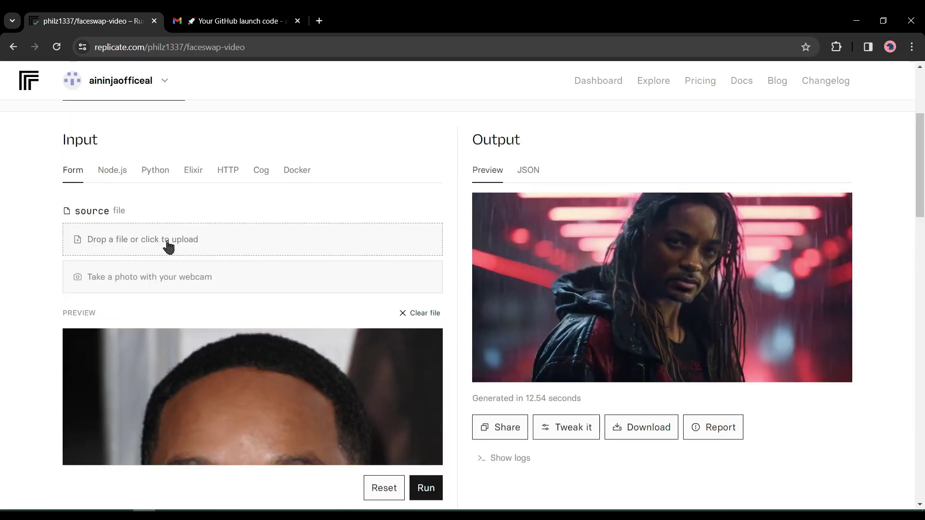
Set the purple-haired portrait as source face and Video_7.mp4 as target, with face enhancement on.
{"action": "left_click", "coordinate": [177, 244]}
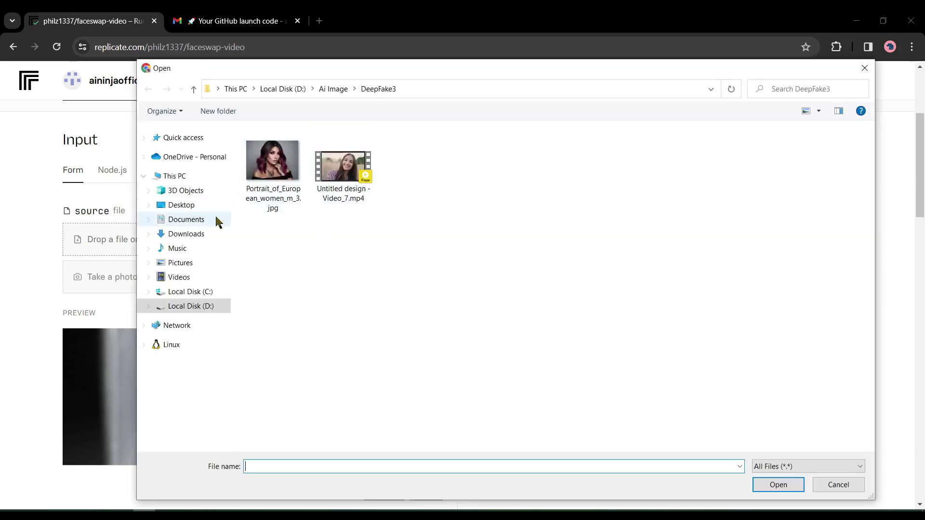
{"action": "double_click", "coordinate": [289, 168]}
{"action": "scroll", "coordinate": [311, 304], "scroll_direction": "down", "scroll_amount": 2}
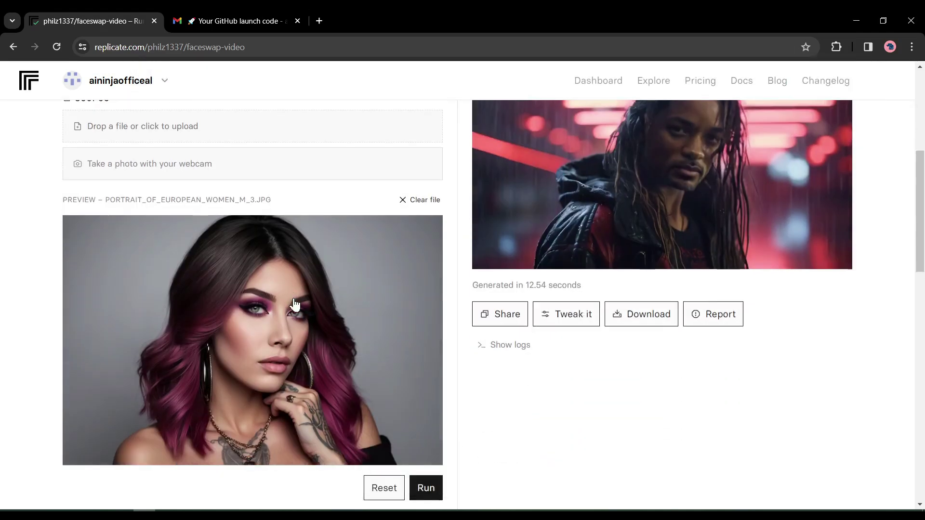
{"action": "scroll", "coordinate": [295, 306], "scroll_direction": "down", "scroll_amount": 1}
{"action": "scroll", "coordinate": [330, 291], "scroll_direction": "down", "scroll_amount": 3}
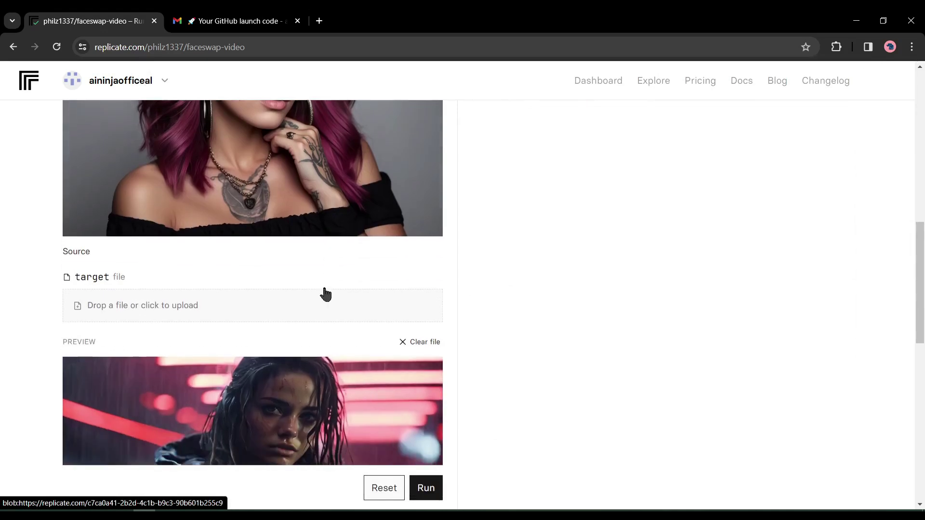
{"action": "scroll", "coordinate": [325, 294], "scroll_direction": "down", "scroll_amount": 2}
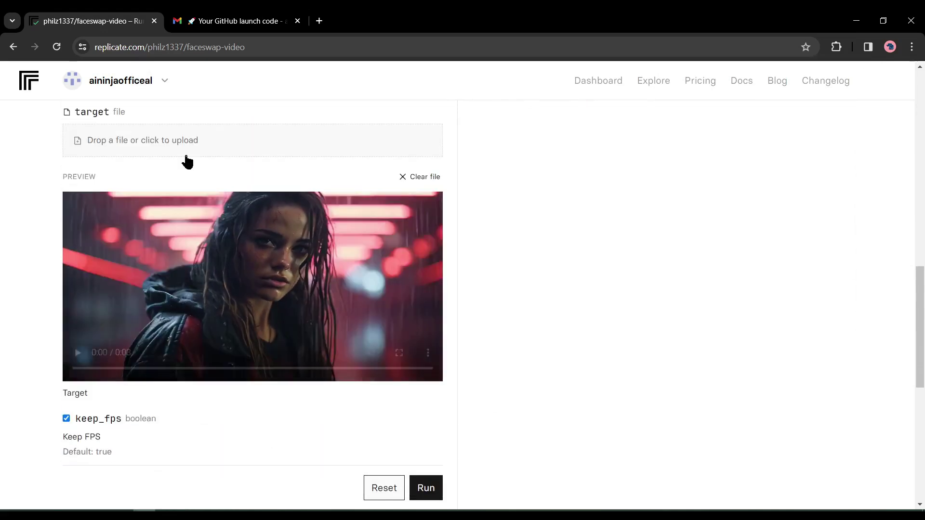
{"action": "left_click", "coordinate": [176, 145]}
{"action": "double_click", "coordinate": [341, 172]}
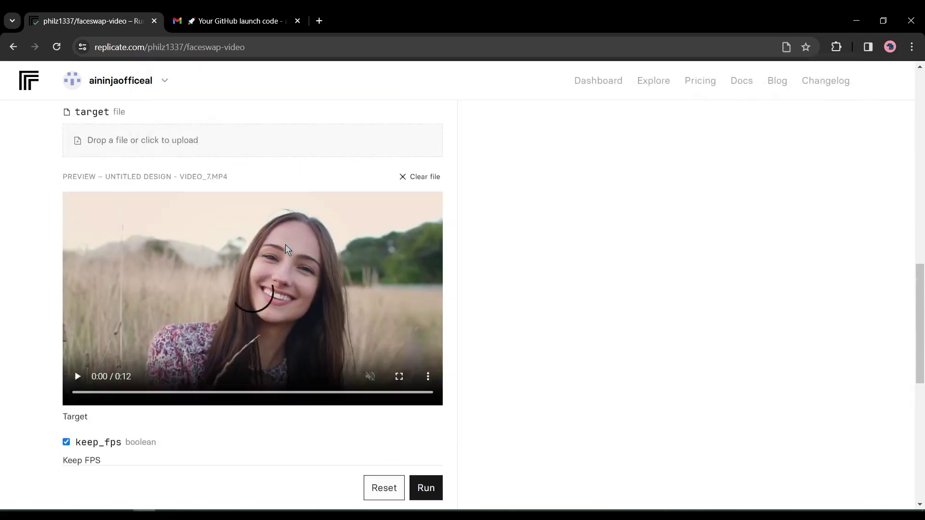
{"action": "scroll", "coordinate": [212, 273], "scroll_direction": "down", "scroll_amount": 2}
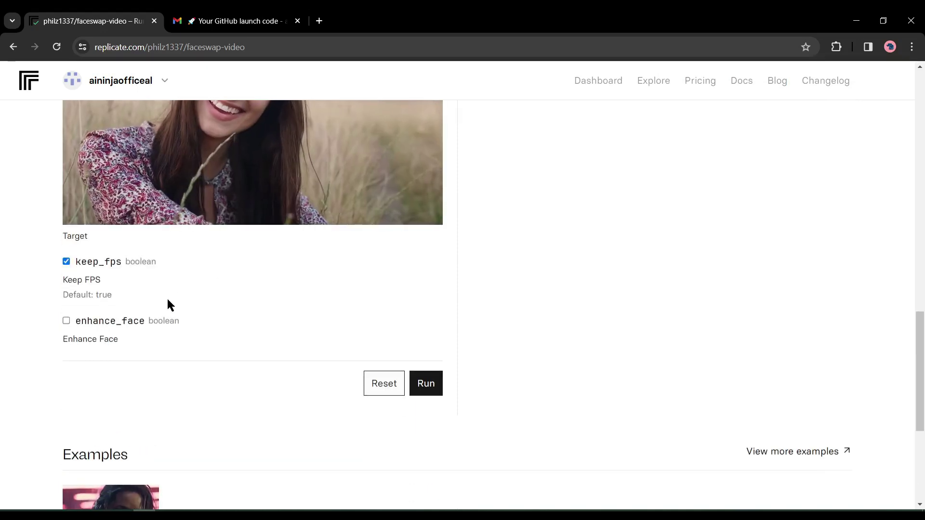
{"action": "left_click", "coordinate": [66, 321]}
Run the Replicate face swap and wait about 4.09 minutes for the output video.
{"action": "left_click", "coordinate": [425, 383]}
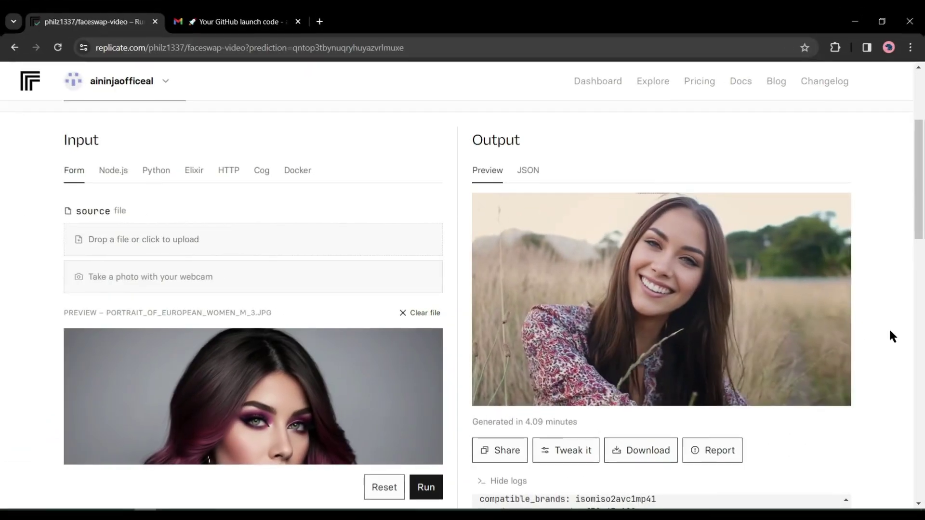
{"action": "scroll", "coordinate": [873, 293], "scroll_direction": "down", "scroll_amount": 1}
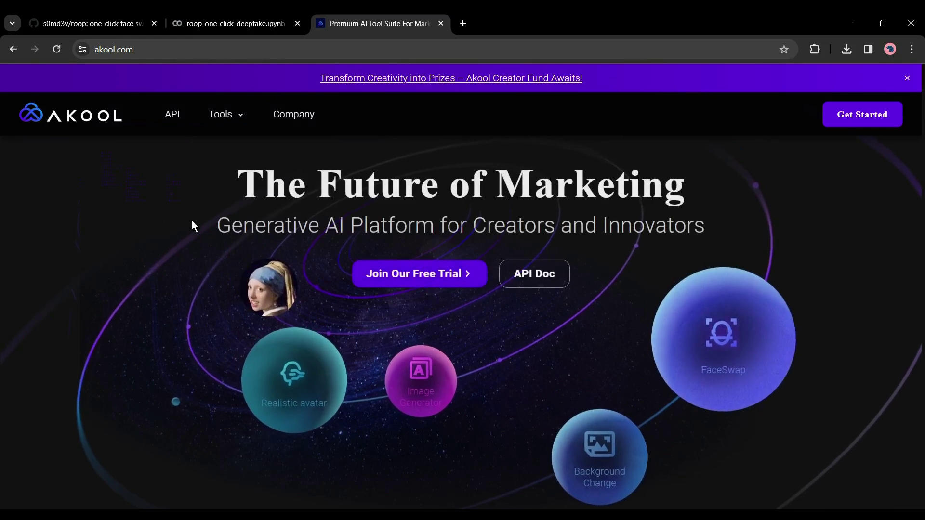
{"action": "scroll", "coordinate": [193, 226], "scroll_direction": "down", "scroll_amount": 1}
{"action": "scroll", "coordinate": [193, 226], "scroll_direction": "down", "scroll_amount": 1}
{"action": "scroll", "coordinate": [193, 226], "scroll_direction": "down", "scroll_amount": 2}
{"action": "scroll", "coordinate": [192, 225], "scroll_direction": "down", "scroll_amount": 2}
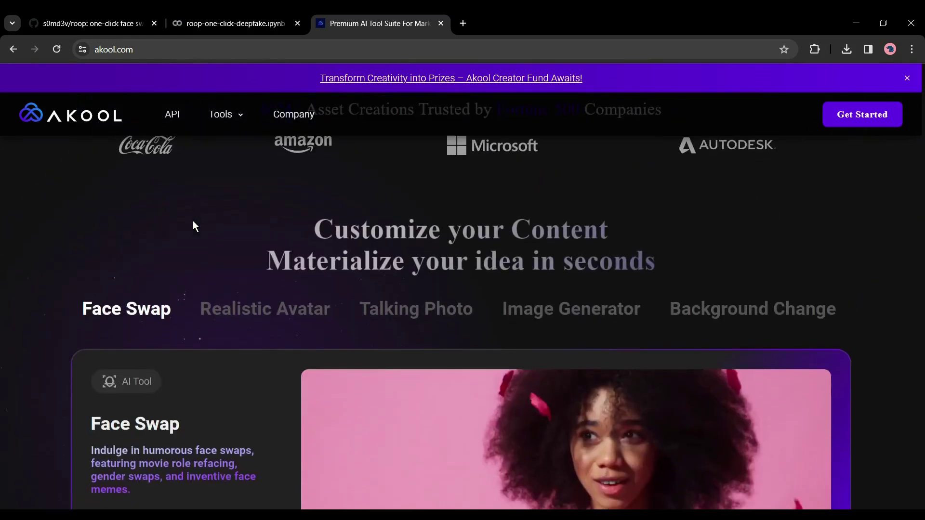
{"action": "scroll", "coordinate": [192, 220], "scroll_direction": "down", "scroll_amount": 1}
{"action": "scroll", "coordinate": [192, 221], "scroll_direction": "down", "scroll_amount": 1}
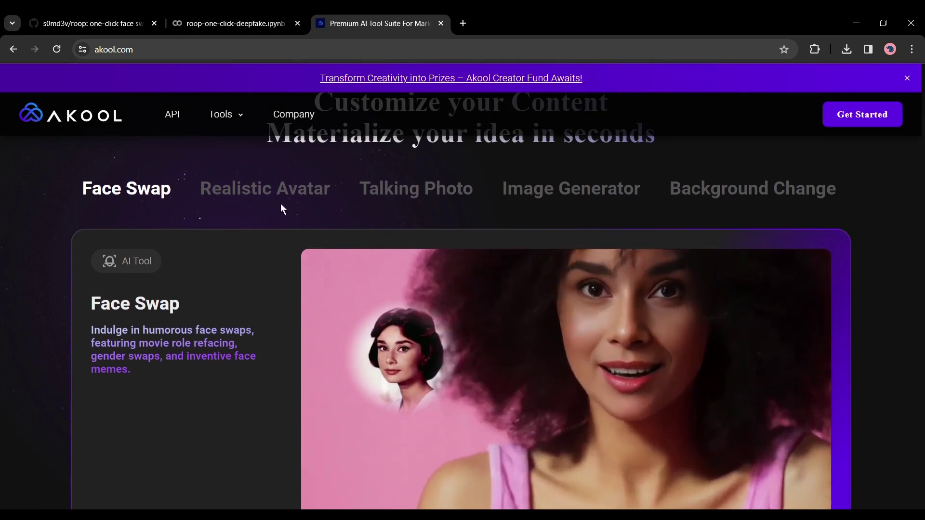
Preview the Realistic Avatar, Talking Photo, Image Generator and Background Change demos, then open Face Swap.
{"action": "left_click", "coordinate": [279, 198]}
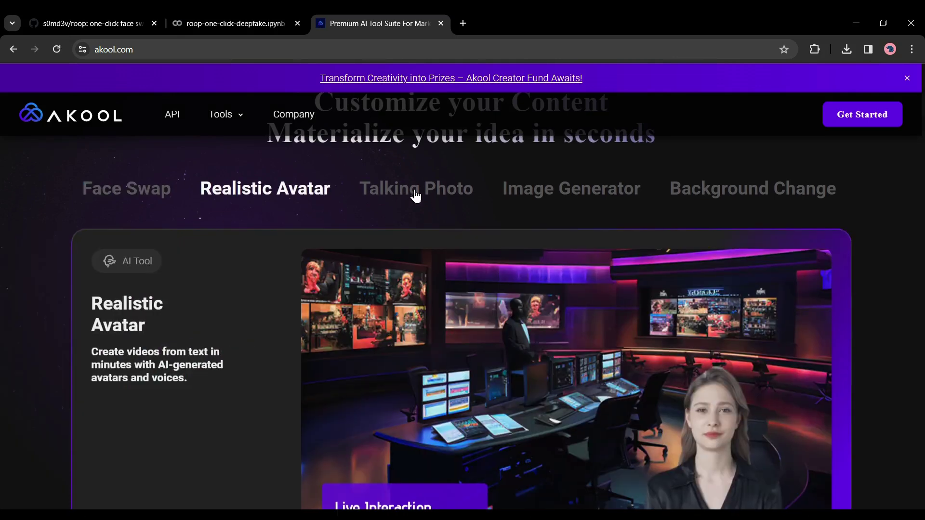
{"action": "left_click", "coordinate": [419, 194]}
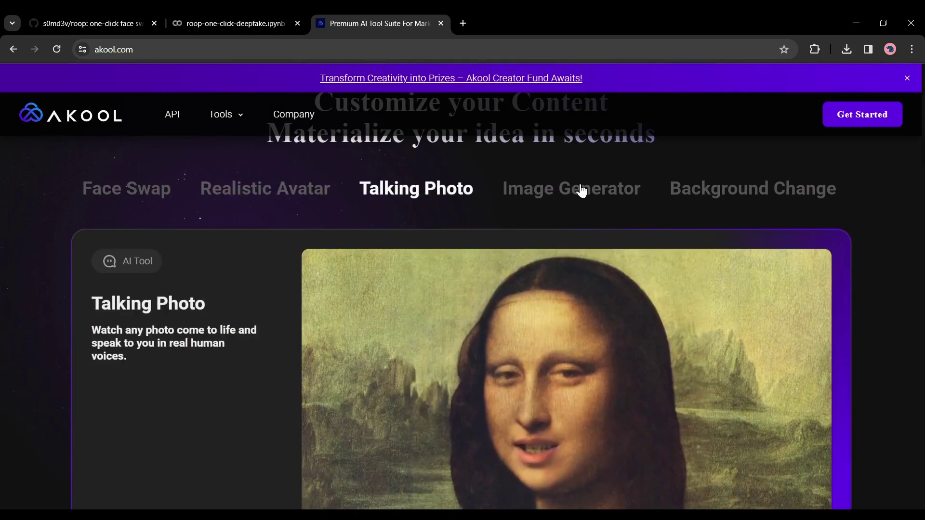
{"action": "left_click", "coordinate": [581, 190]}
{"action": "left_click", "coordinate": [734, 200]}
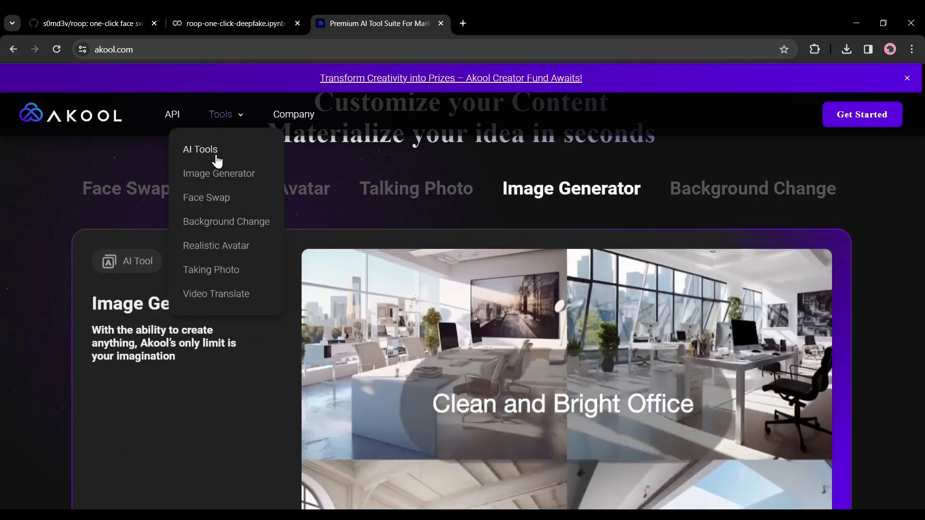
{"action": "left_click", "coordinate": [213, 198]}
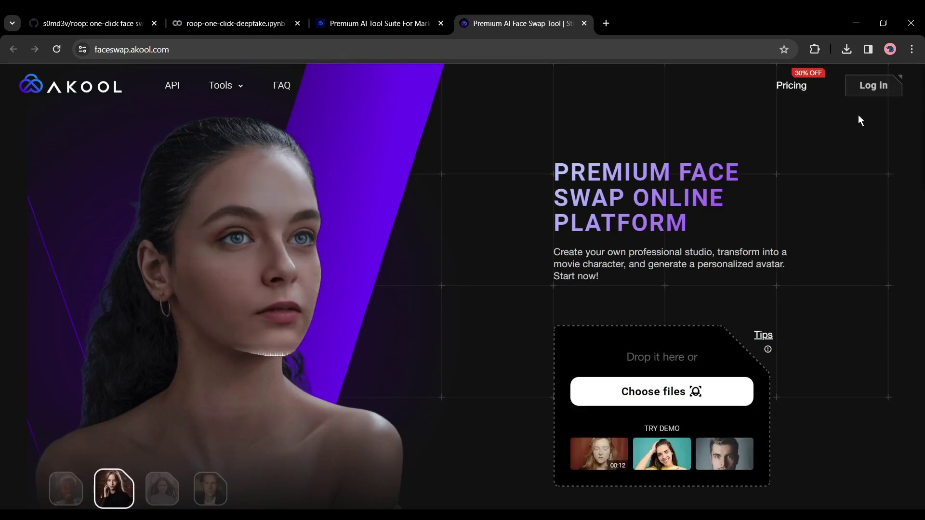
Sign in to Akool and upload the meadow video for face swapping.
{"action": "left_click", "coordinate": [875, 87]}
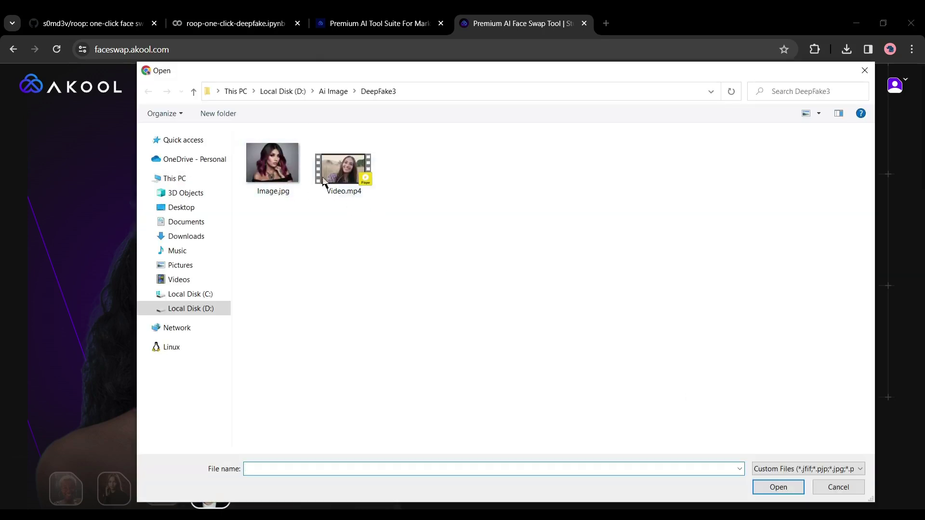
{"action": "double_click", "coordinate": [323, 181]}
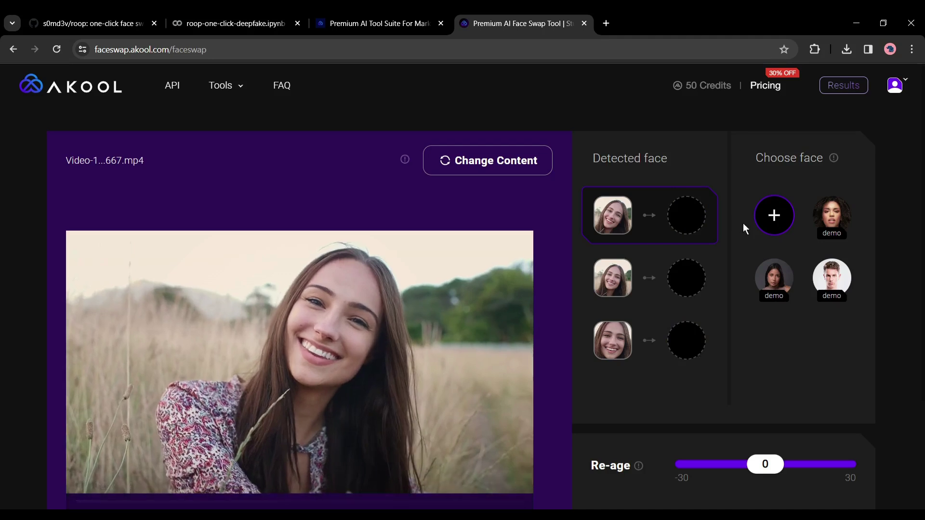
Add portrait Image.jpg as the replacement face, turn on Face enhance, and start High Quality swap.
{"action": "left_click", "coordinate": [772, 217]}
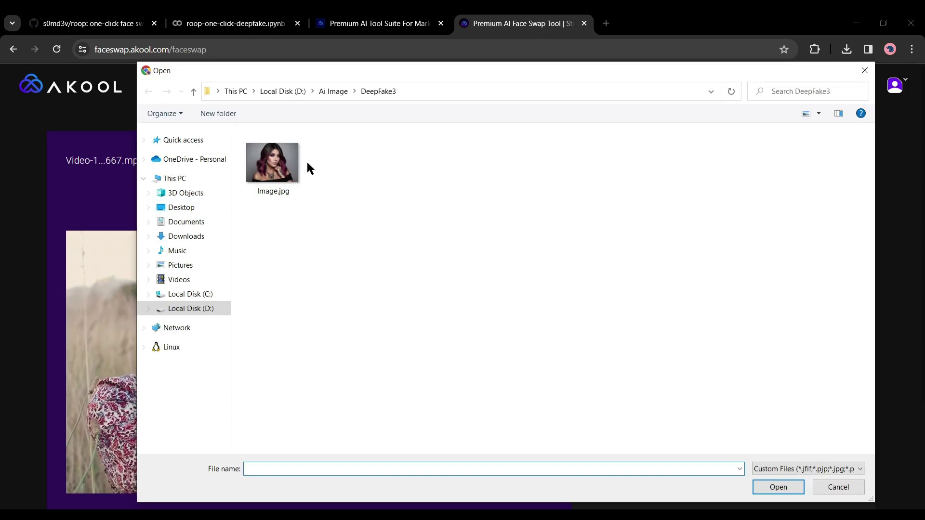
{"action": "double_click", "coordinate": [289, 166]}
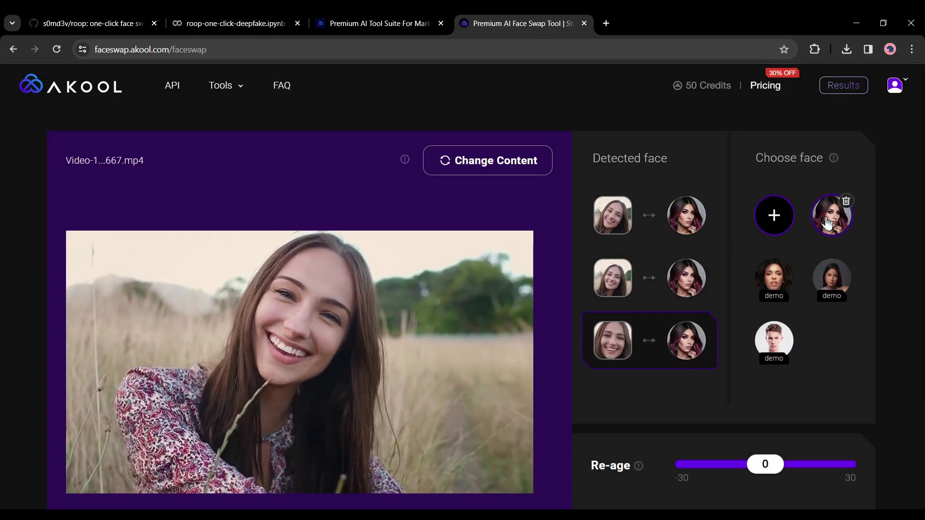
{"action": "scroll", "coordinate": [629, 357], "scroll_direction": "down", "scroll_amount": 1}
{"action": "scroll", "coordinate": [628, 358], "scroll_direction": "down", "scroll_amount": 2}
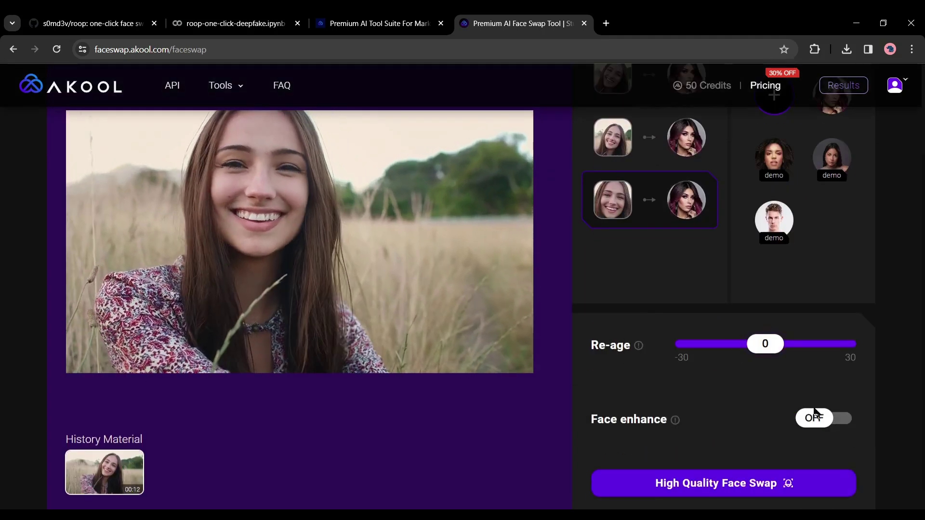
{"action": "left_click", "coordinate": [815, 417]}
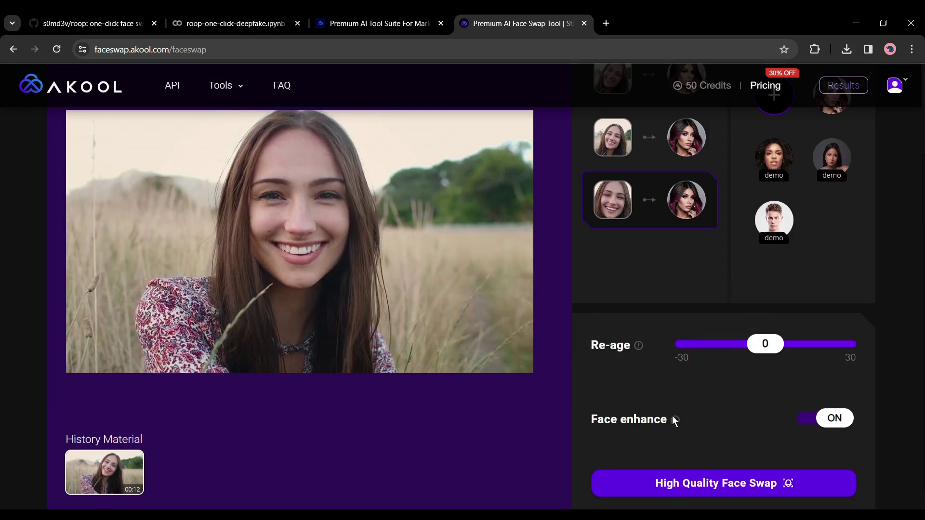
{"action": "left_click", "coordinate": [743, 486]}
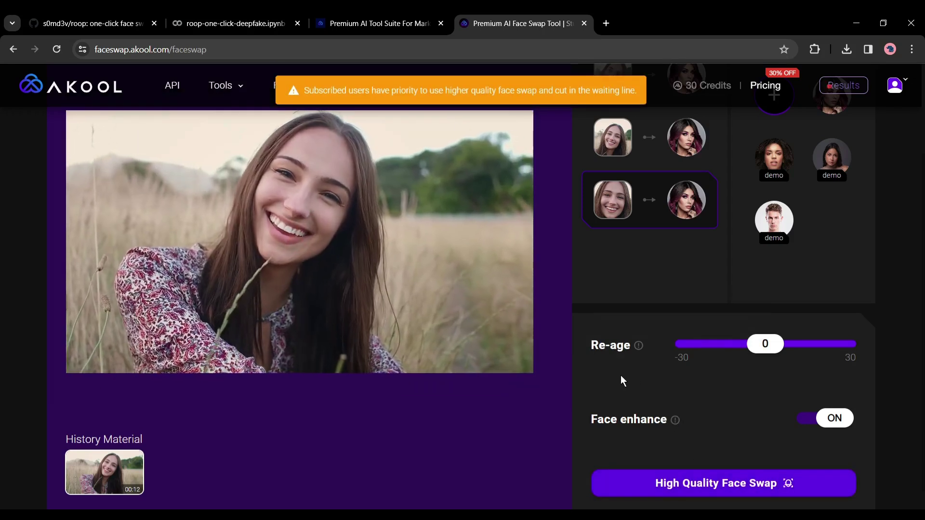
{"action": "scroll", "coordinate": [622, 375], "scroll_direction": "up", "scroll_amount": 2}
Play the finished face-swapped meadow video from Results, then close the viewer.
{"action": "left_click", "coordinate": [842, 84]}
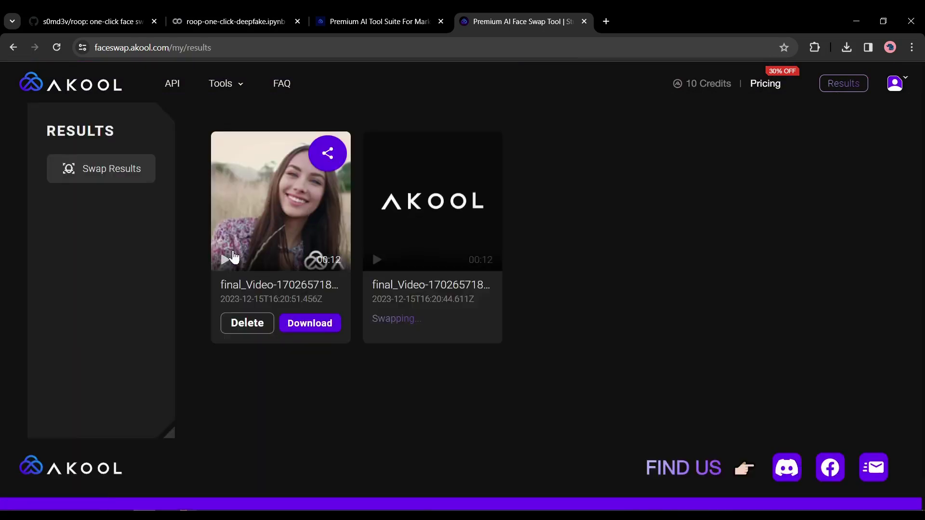
{"action": "left_click", "coordinate": [226, 264]}
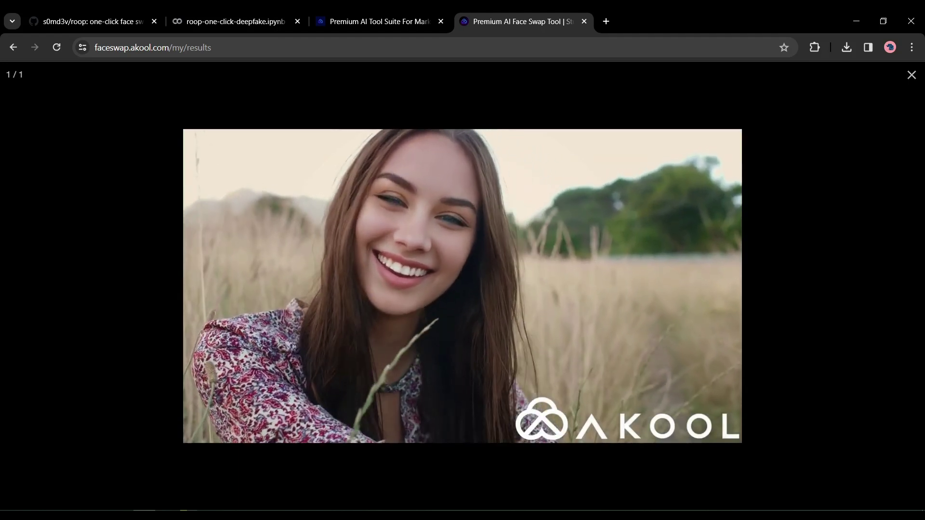
{"action": "left_click", "coordinate": [793, 148]}
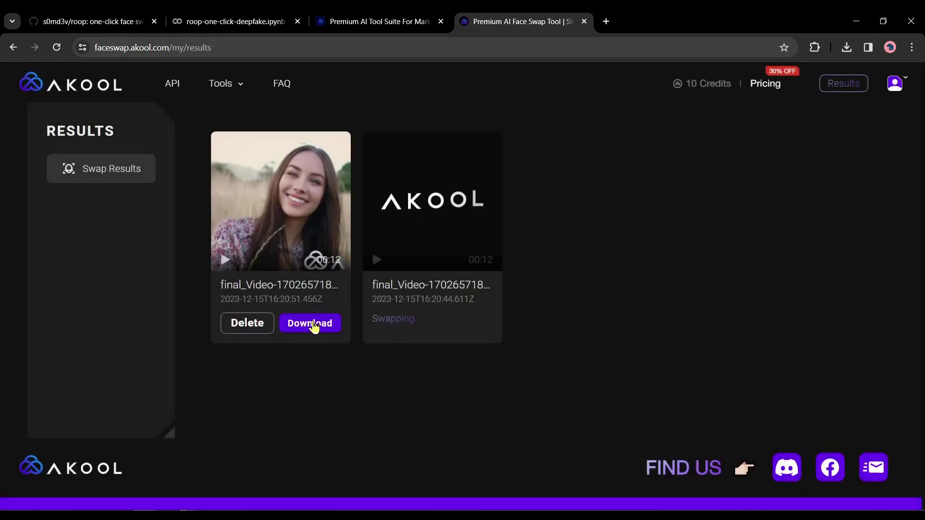